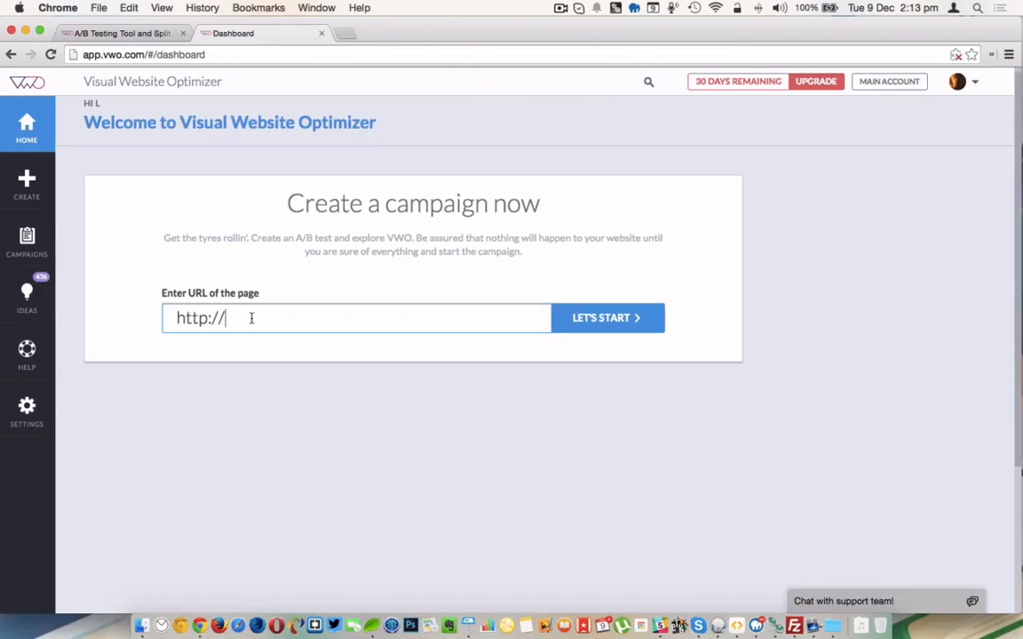
# - Start an A/B test campaign for the demo/Blind page URL and dismiss the editor's introduction
pyautogui.moveTo(252, 318); pyautogui.dragTo(154, 320)
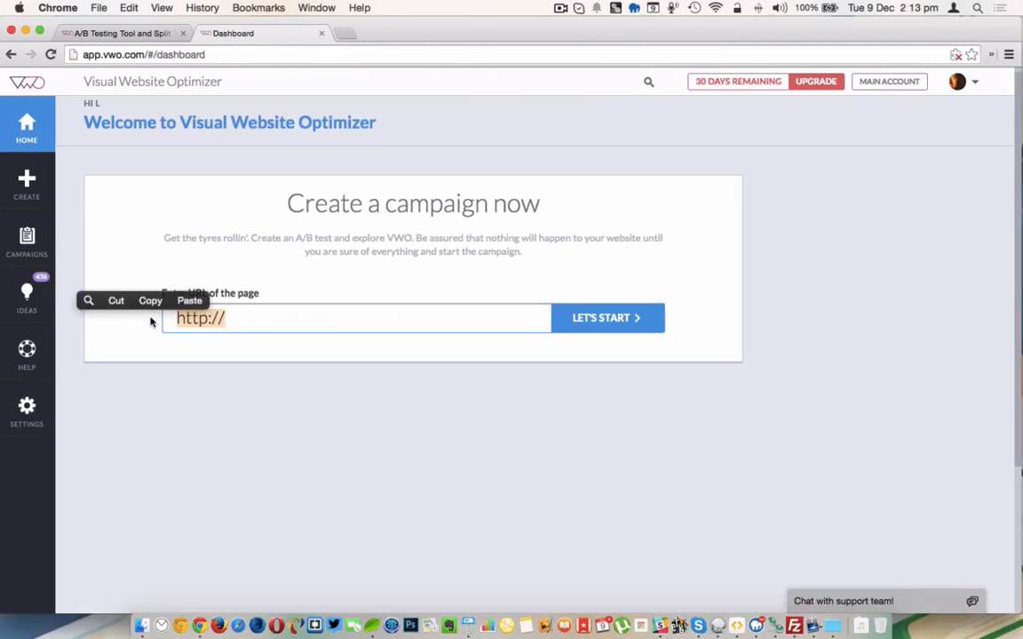
pyautogui.press('super+v')
pyautogui.press('BackSpace')
pyautogui.press('BackSpace')
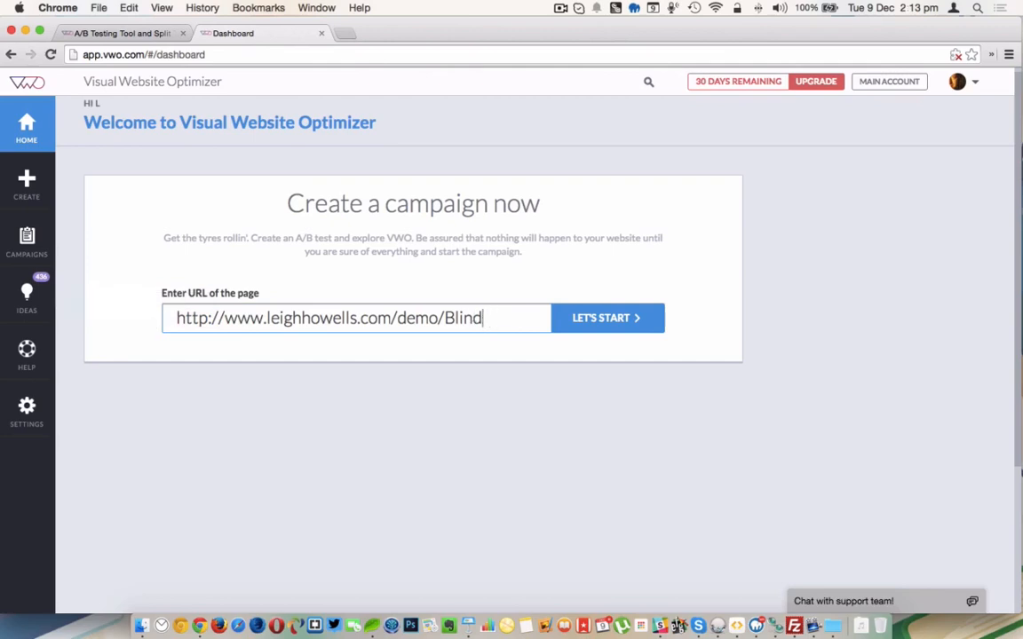
pyautogui.click(615, 320)
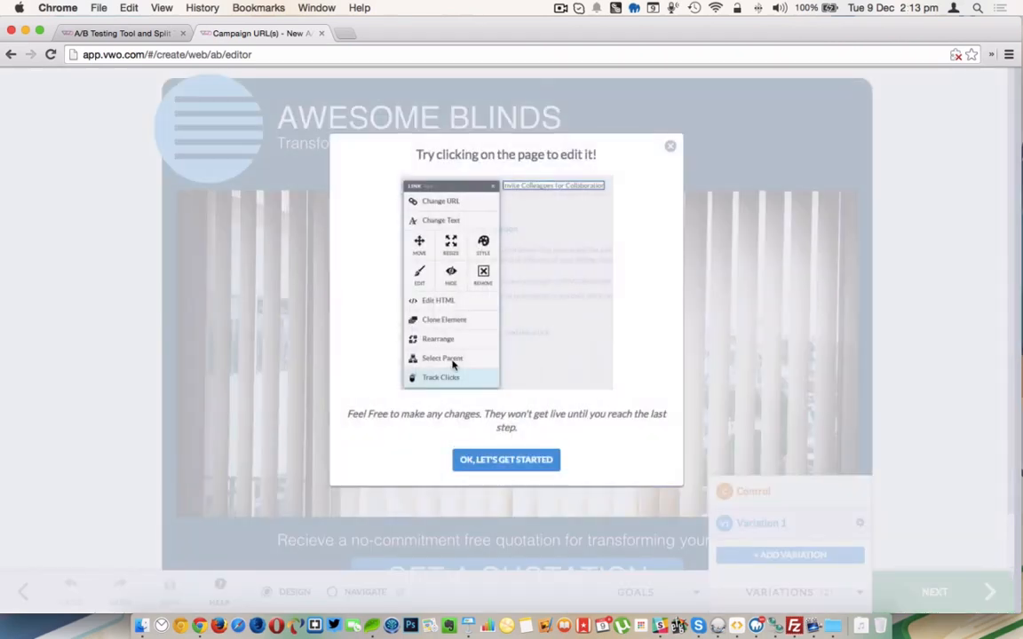
pyautogui.click(520, 460)
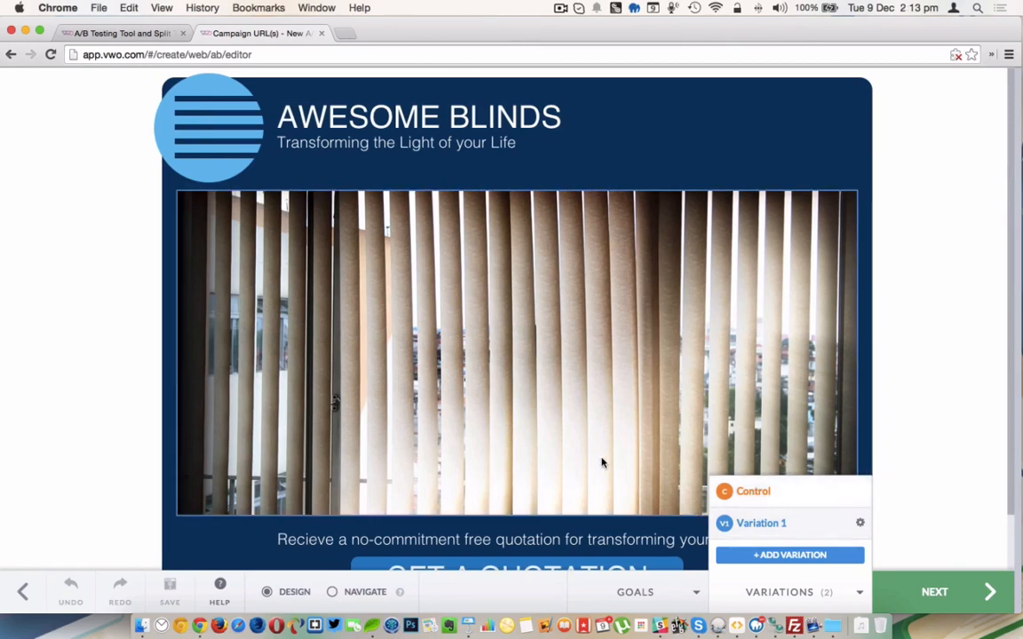
# - Change the GET A QUOTATION button text in Variation 1 to "TRANSFORM YOUR LIFE"
pyautogui.scroll(-2, 602, 462)
pyautogui.click(487, 525)
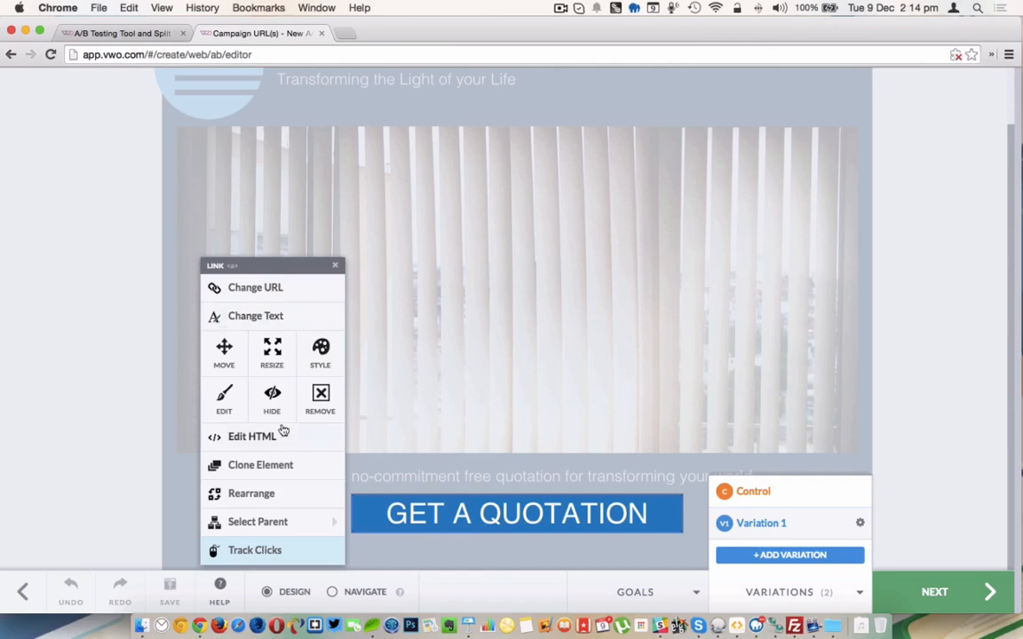
pyautogui.click(264, 315)
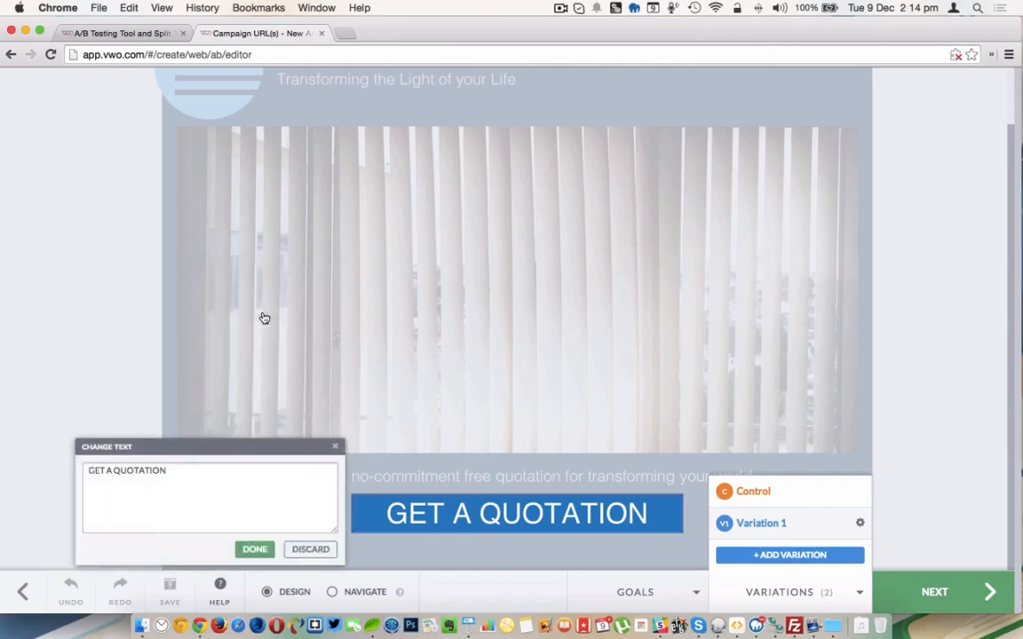
pyautogui.moveTo(158, 519); pyautogui.dragTo(73, 458)
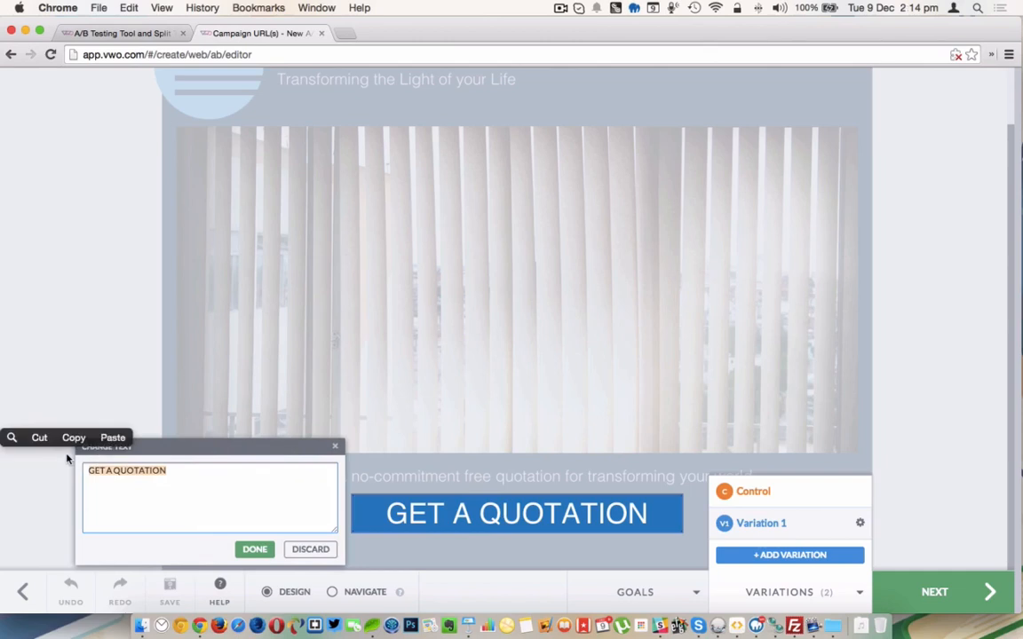
pyautogui.write('TR')
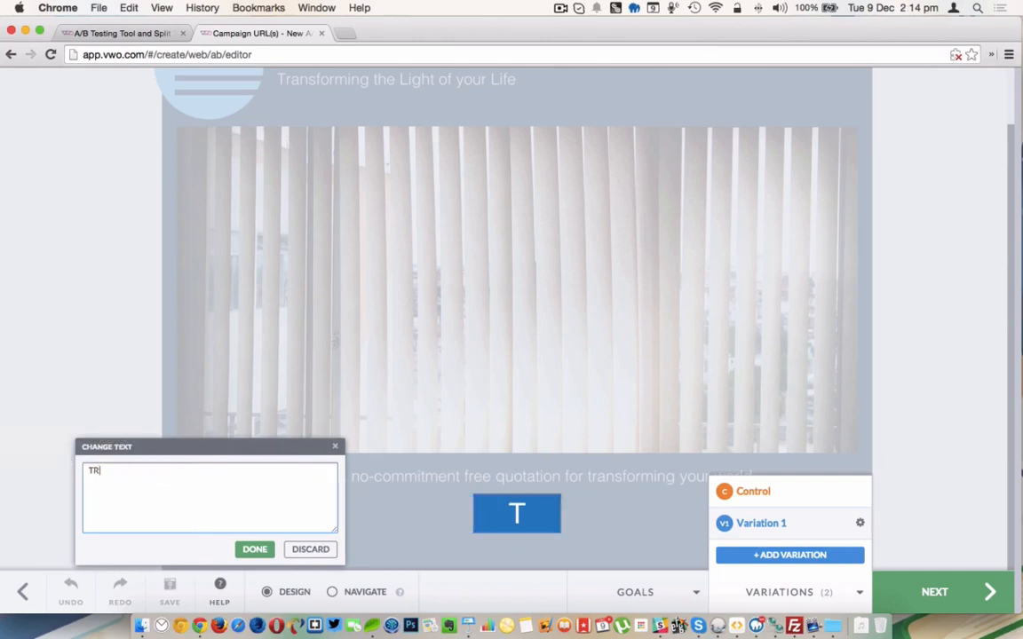
pyautogui.write('ANSFORM YOU')
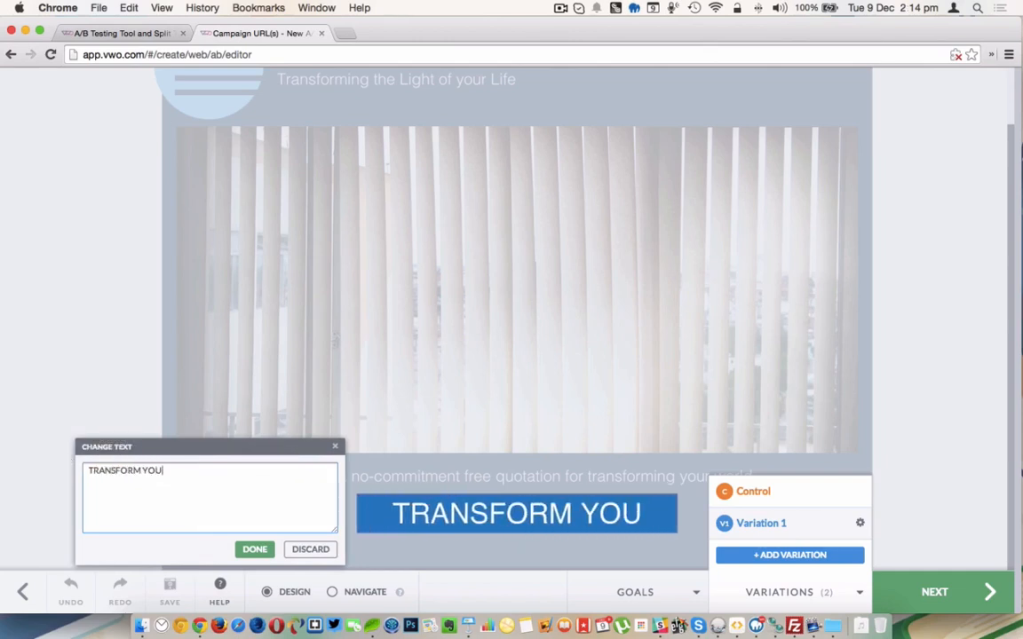
pyautogui.write('R LIFE')
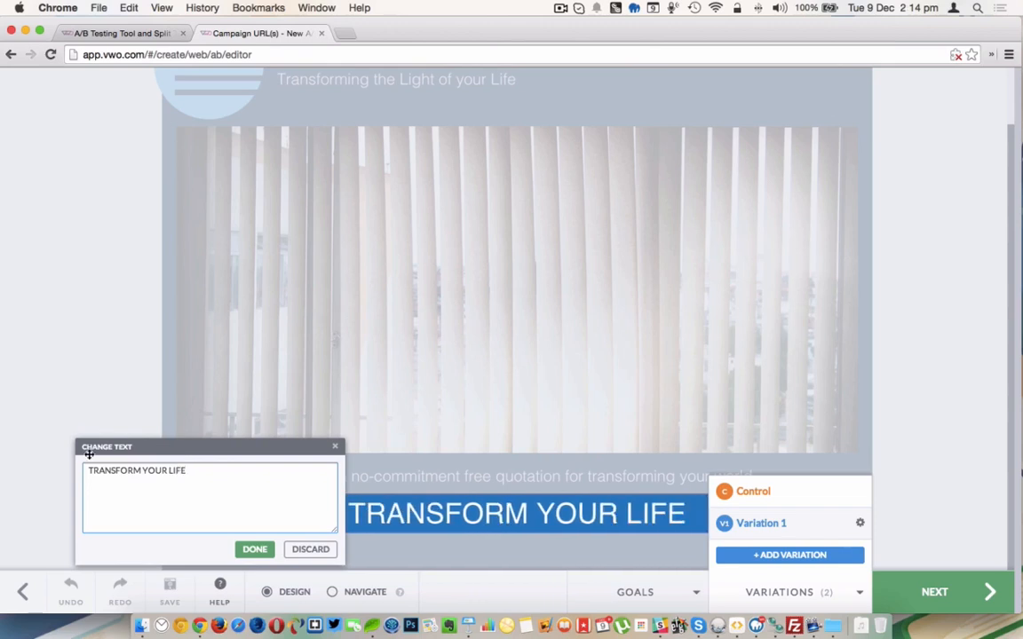
pyautogui.click(255, 550)
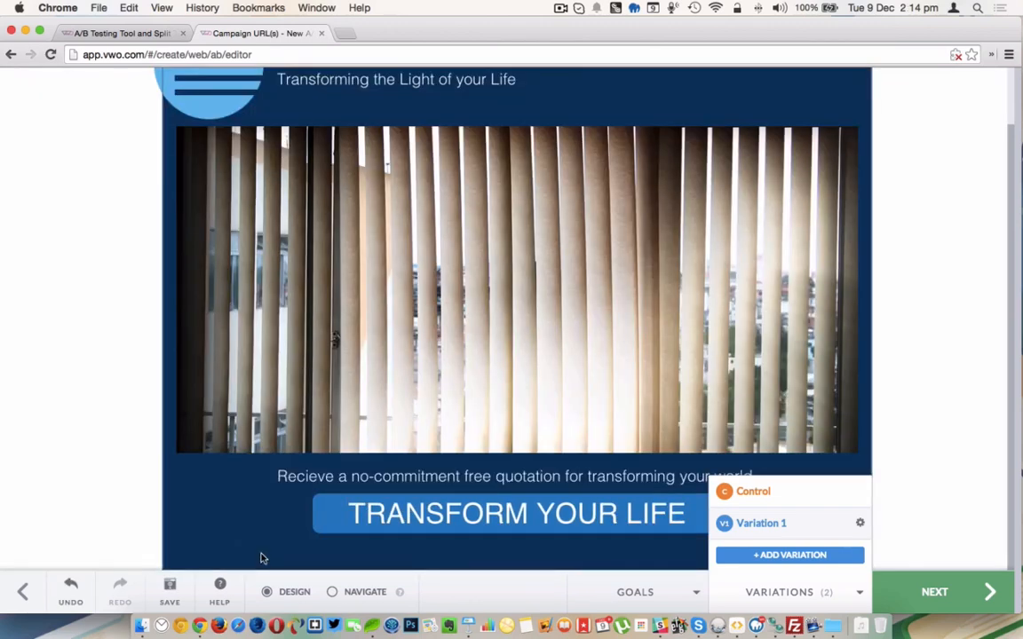
# - Replace the blinds banner image in Variation 1 with the one at ./BCBNC/blind-imageB.jpg
pyautogui.click(402, 189)
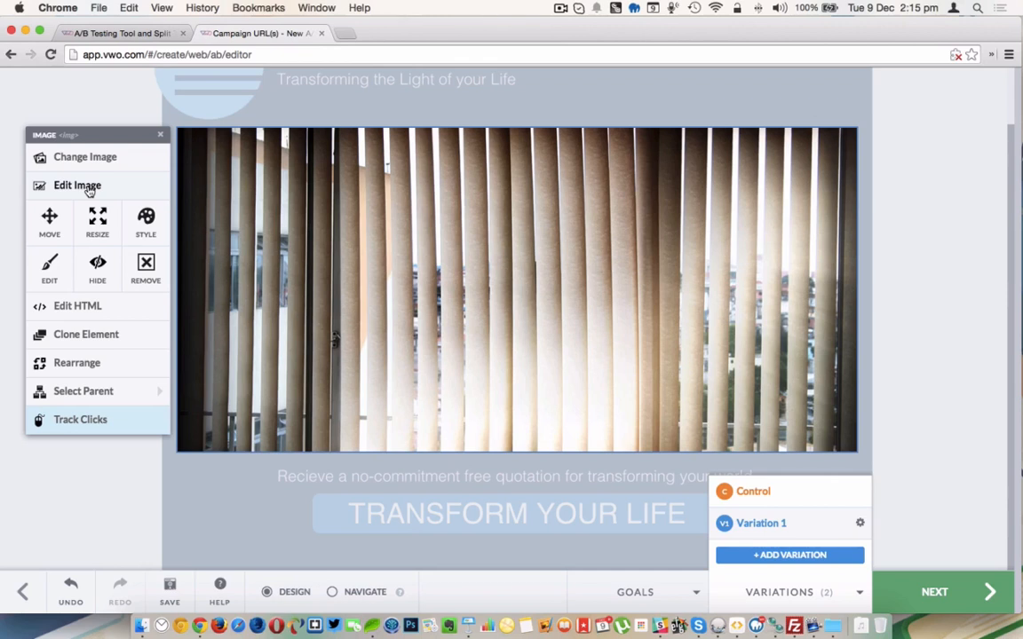
pyautogui.click(95, 157)
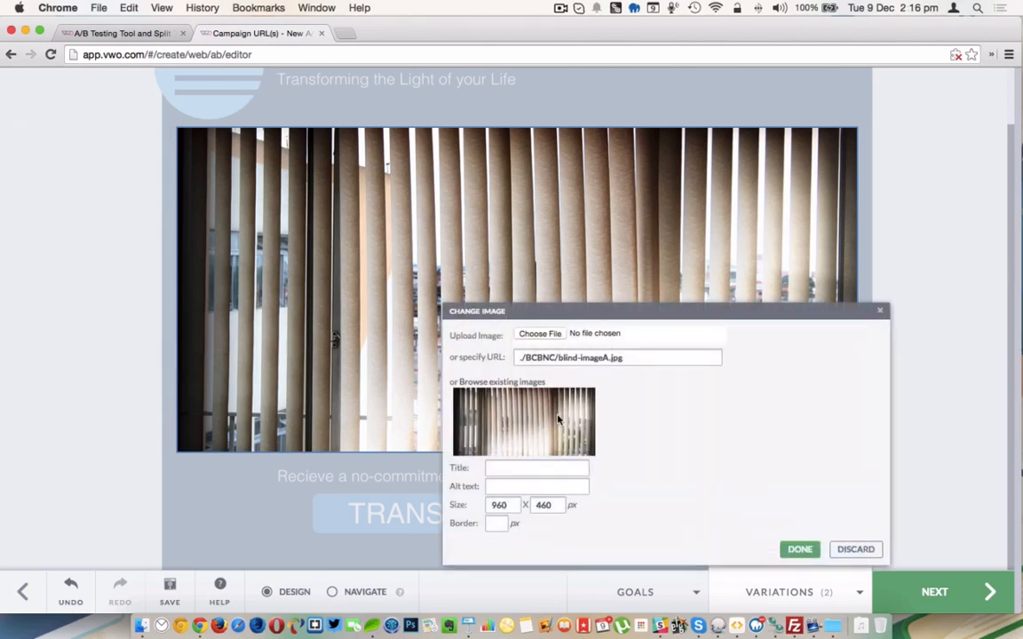
pyautogui.click(609, 357)
pyautogui.press('BackSpace')
pyautogui.write('N')
pyautogui.press('BackSpace')
pyautogui.write('B')
pyautogui.click(799, 550)
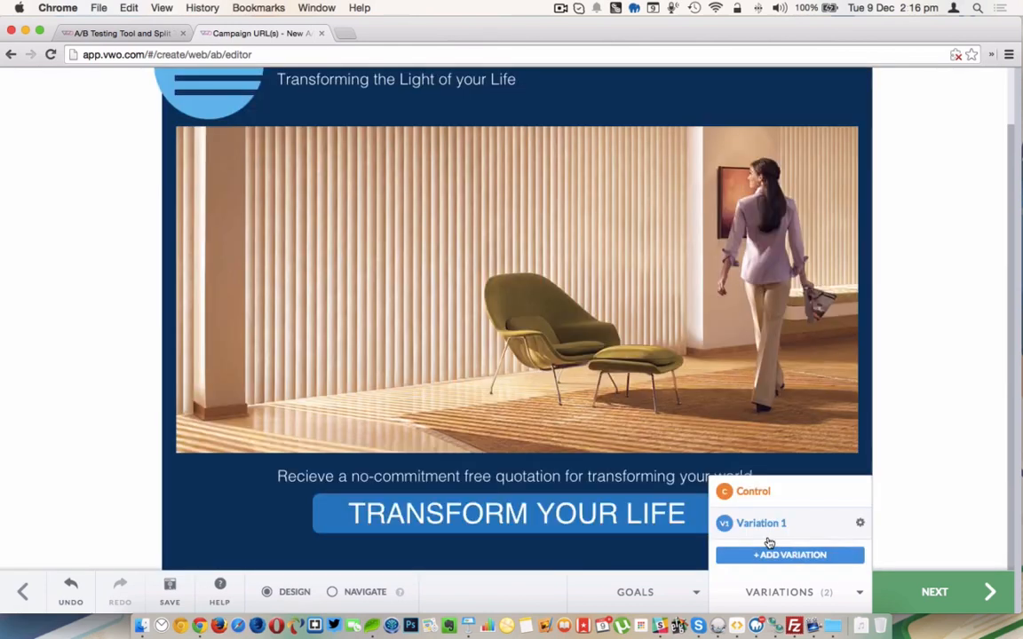
# - Compare the Control page with Variation 1 and proceed to the conversion goals
pyautogui.click(753, 491)
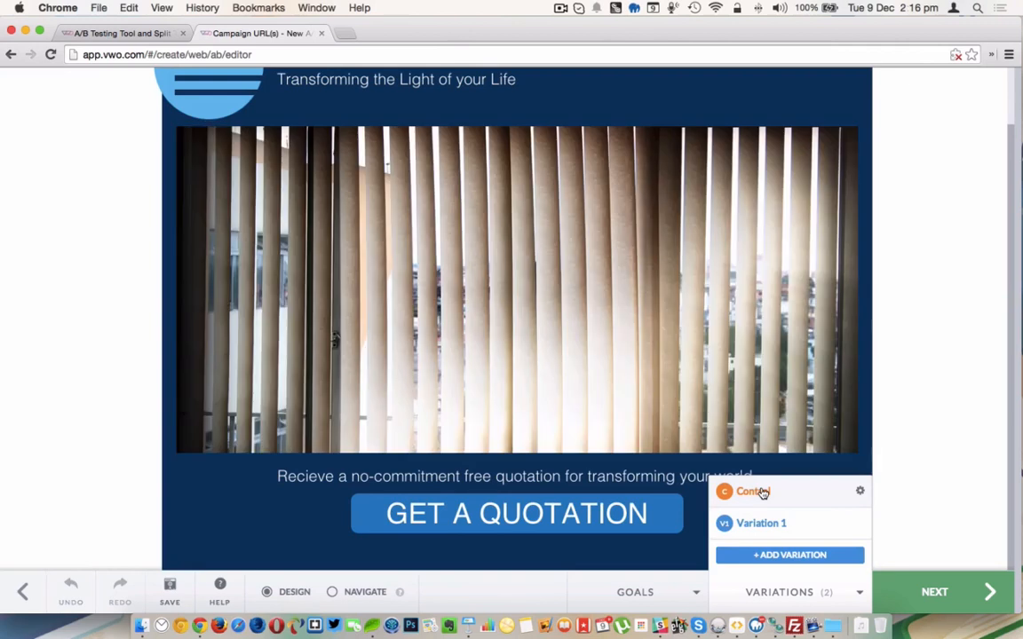
pyautogui.click(771, 525)
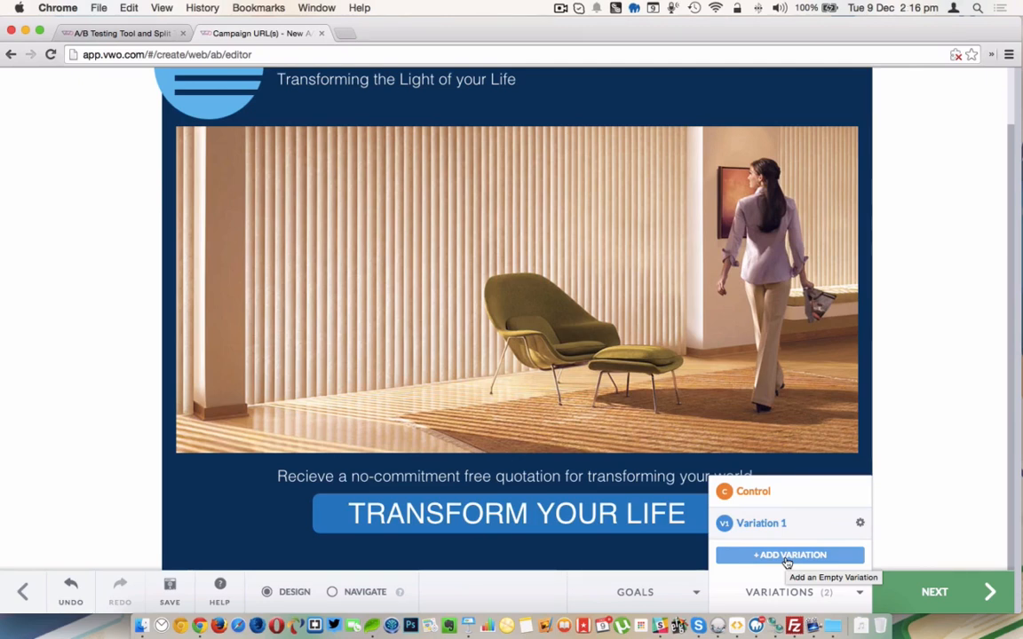
pyautogui.click(938, 593)
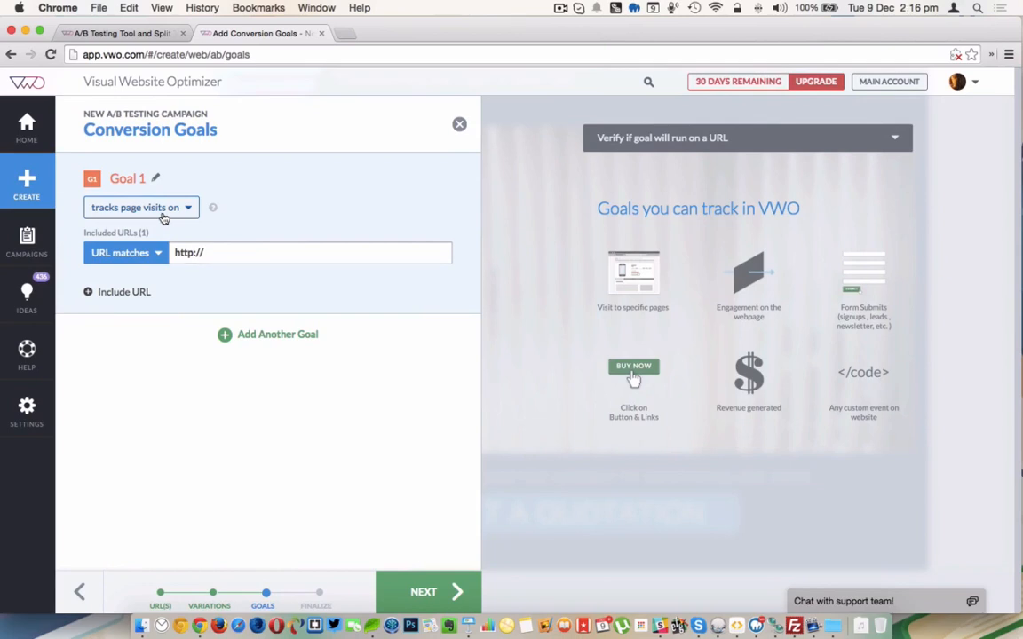
# - Set Goal 1 to track clicks on links whose URL matches "#" and proceed to the campaign settings
pyautogui.click(185, 211)
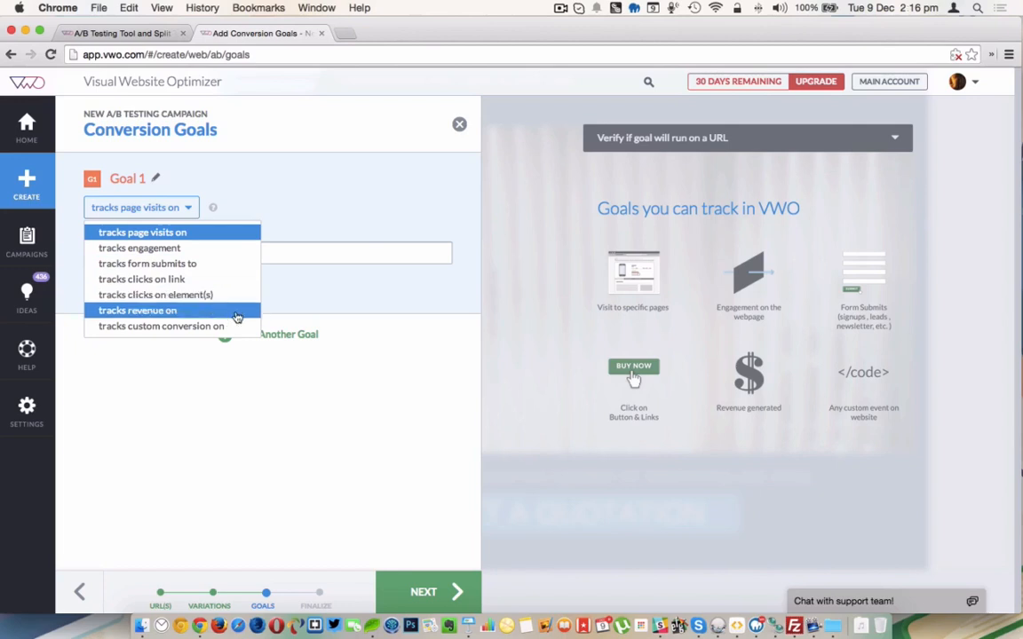
pyautogui.click(171, 280)
pyautogui.moveTo(219, 237); pyautogui.dragTo(131, 238)
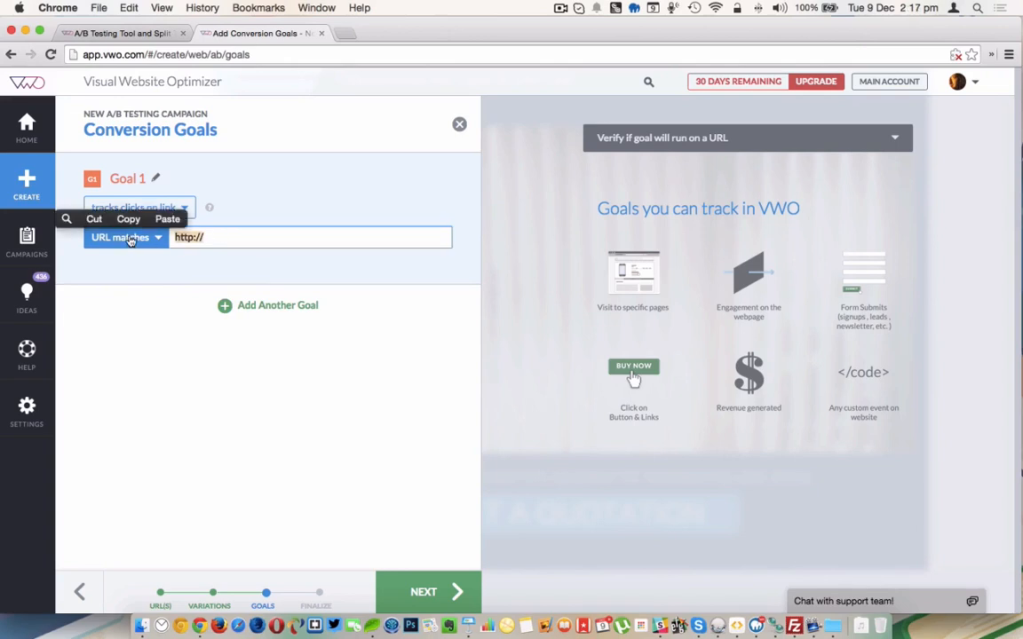
pyautogui.write('f')
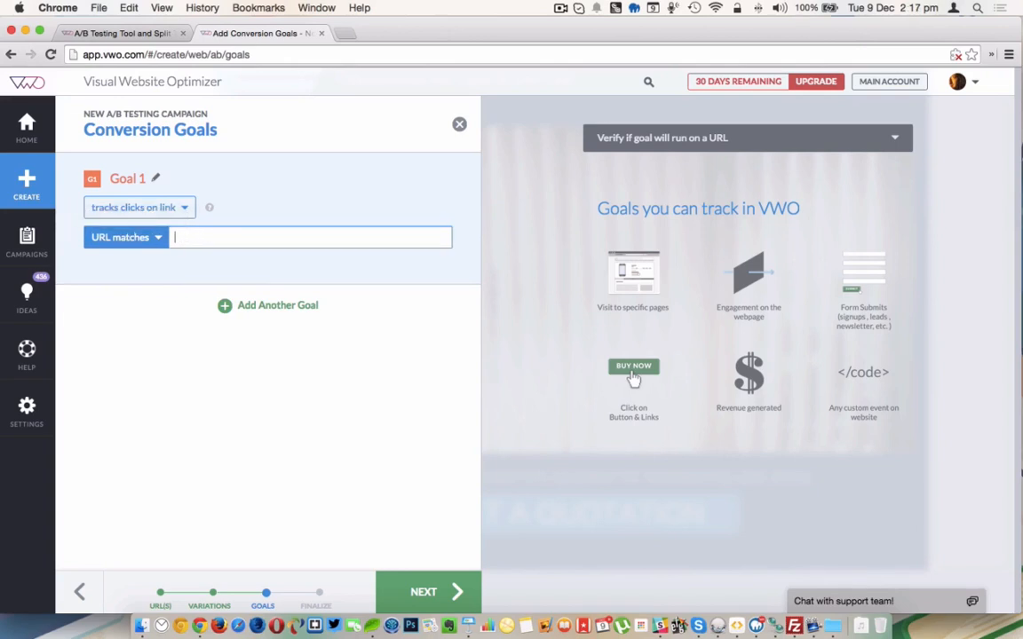
pyautogui.write('#')
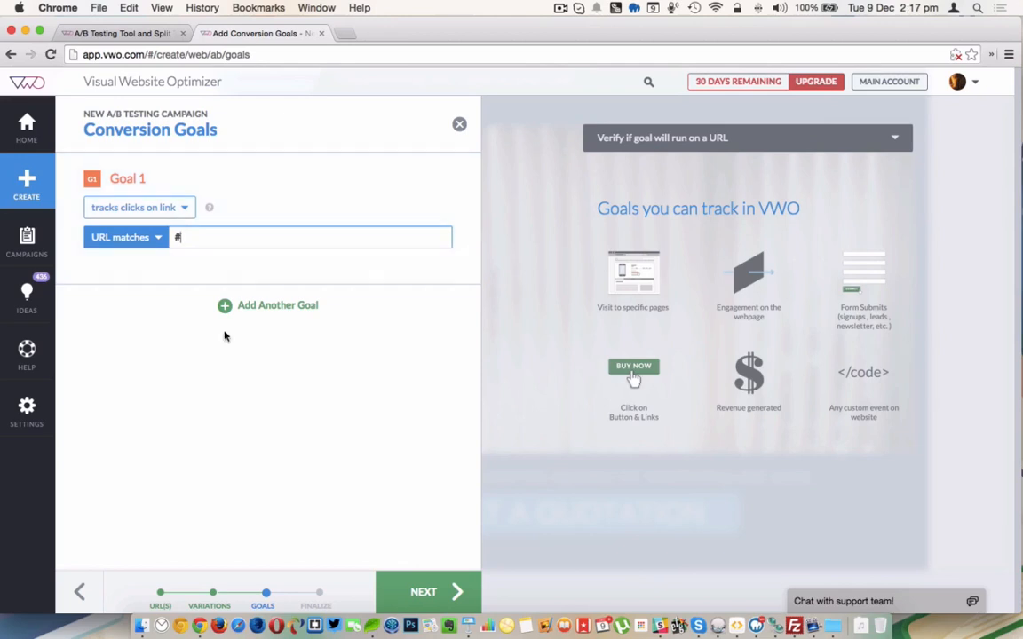
pyautogui.click(420, 592)
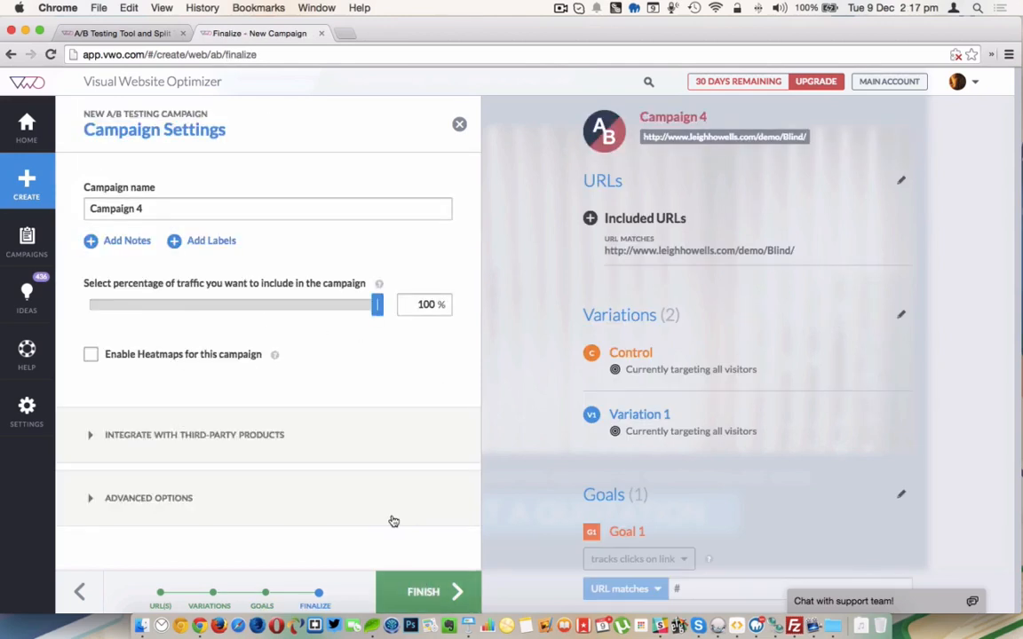
# - Name the campaign "Banner Test"
pyautogui.moveTo(145, 210); pyautogui.dragTo(63, 206)
pyautogui.press('BackSpace')
pyautogui.write('Ban')
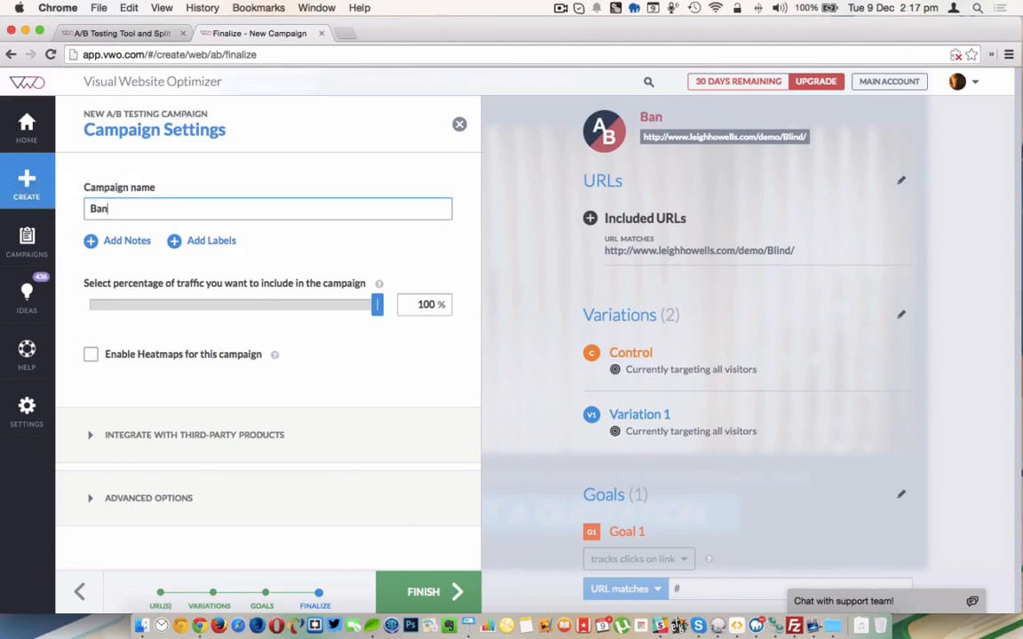
pyautogui.write('ner Test')
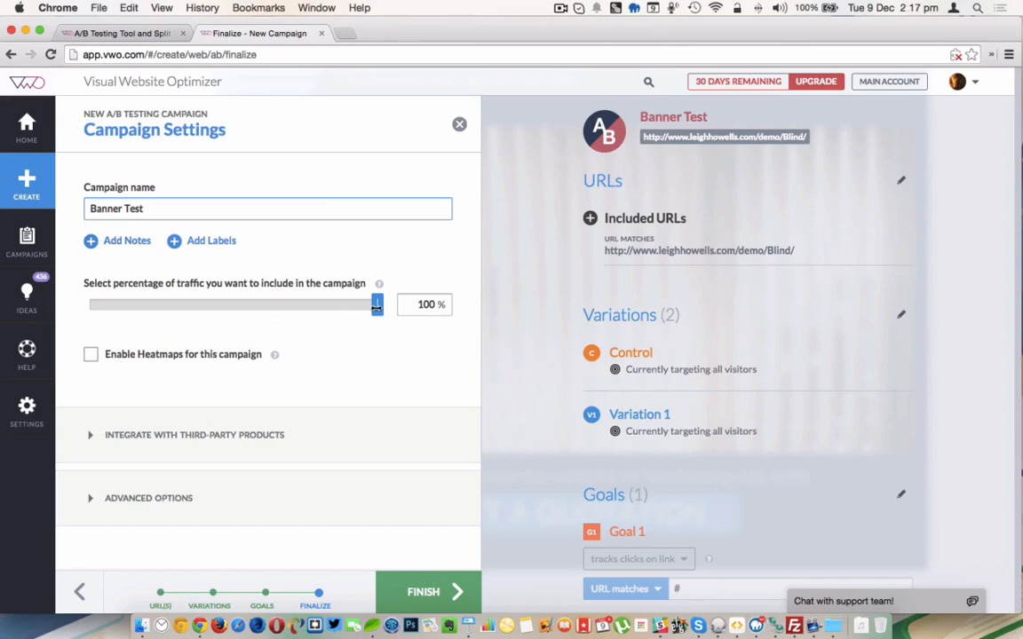
# - Set the traffic included in the campaign to 100% and enable heatmaps
pyautogui.moveTo(376, 305); pyautogui.dragTo(233, 306)
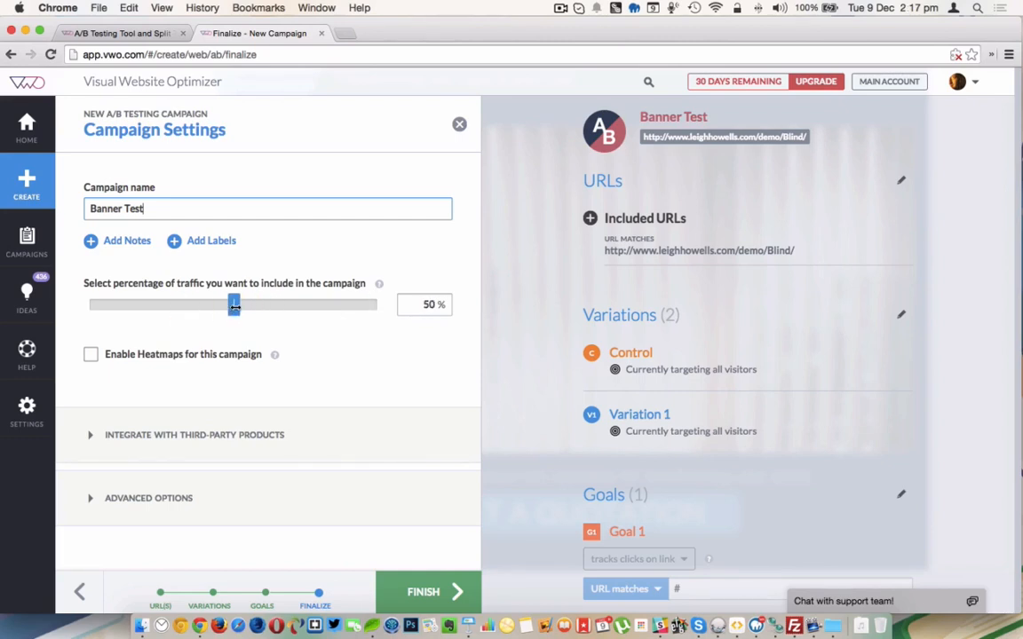
pyautogui.moveTo(233, 305); pyautogui.dragTo(438, 309)
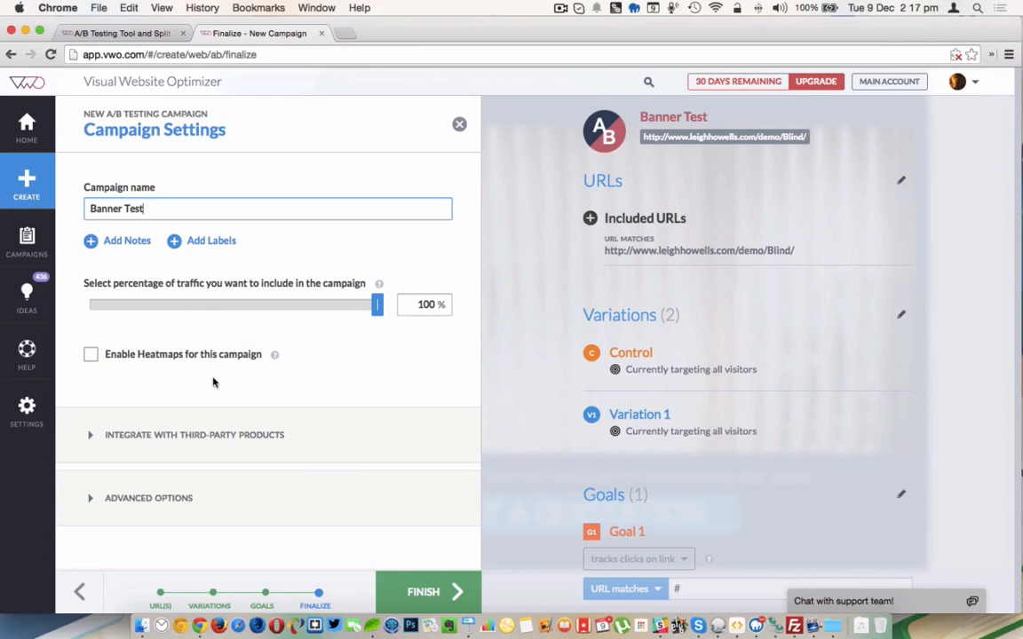
pyautogui.click(91, 358)
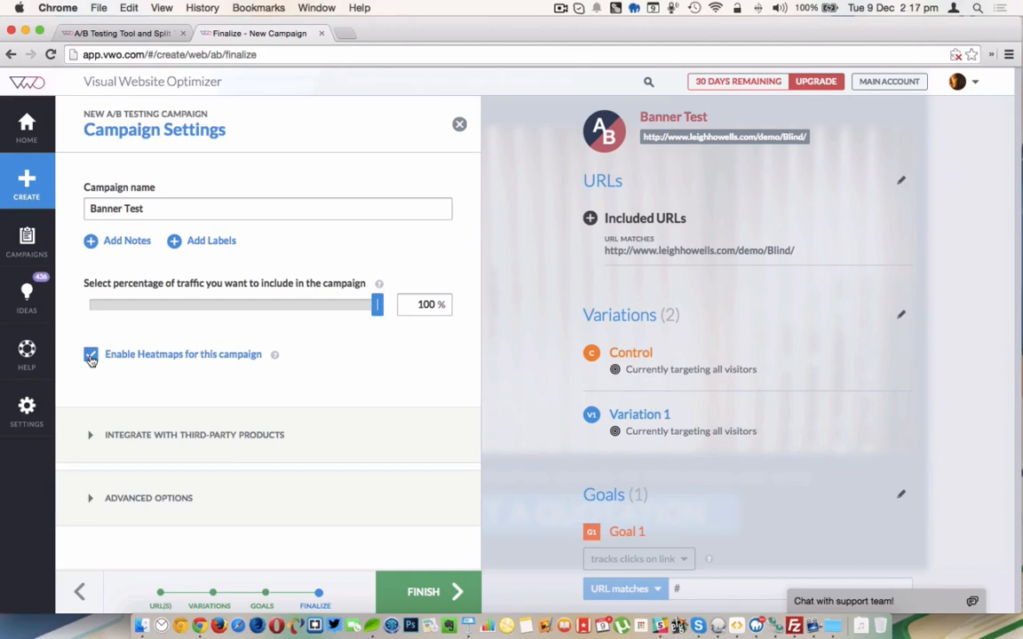
# - Review the third-party integrations and advanced options without changing them, and finish creating the campaign
pyautogui.click(107, 434)
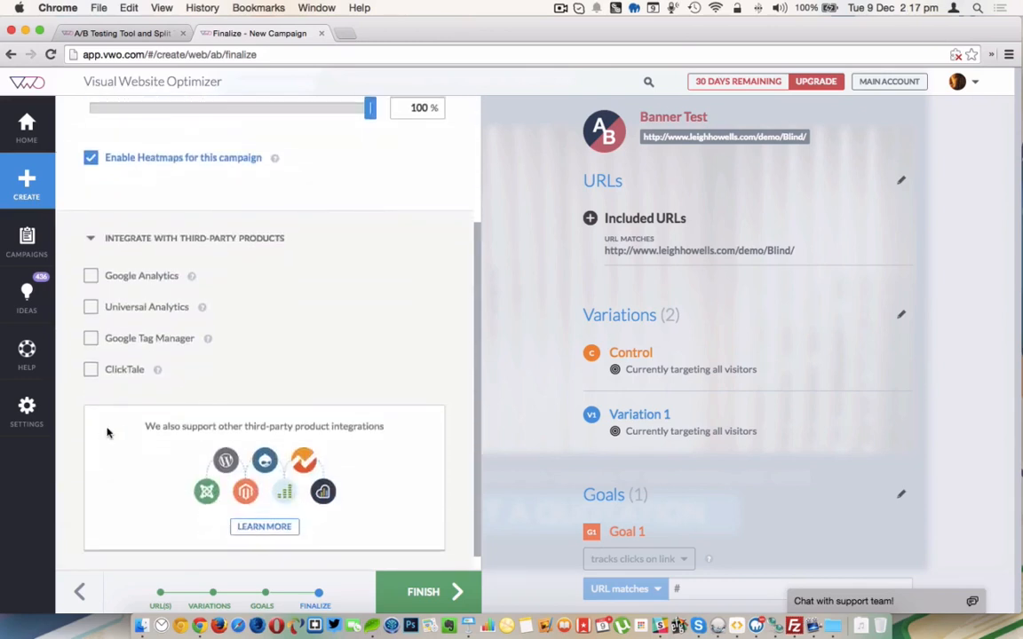
pyautogui.scroll(-2, 108, 432)
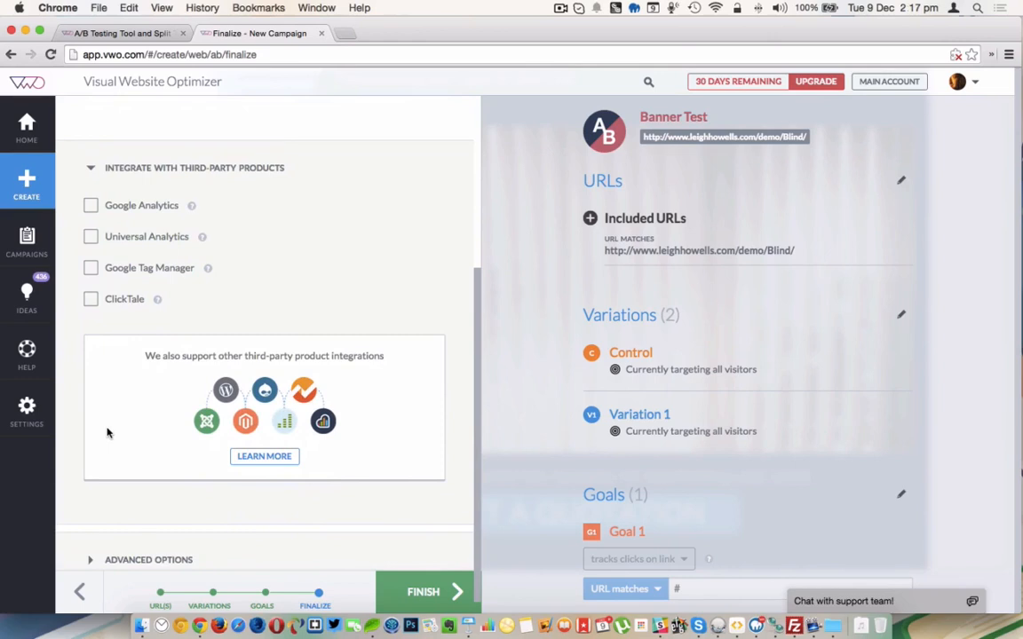
pyautogui.scroll(-1, 107, 432)
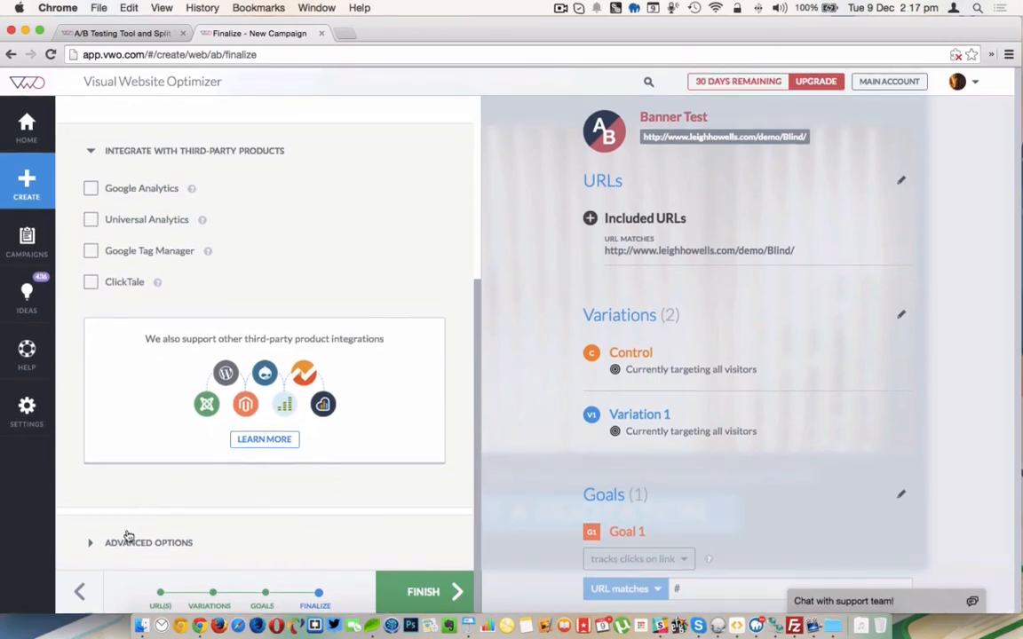
pyautogui.click(131, 543)
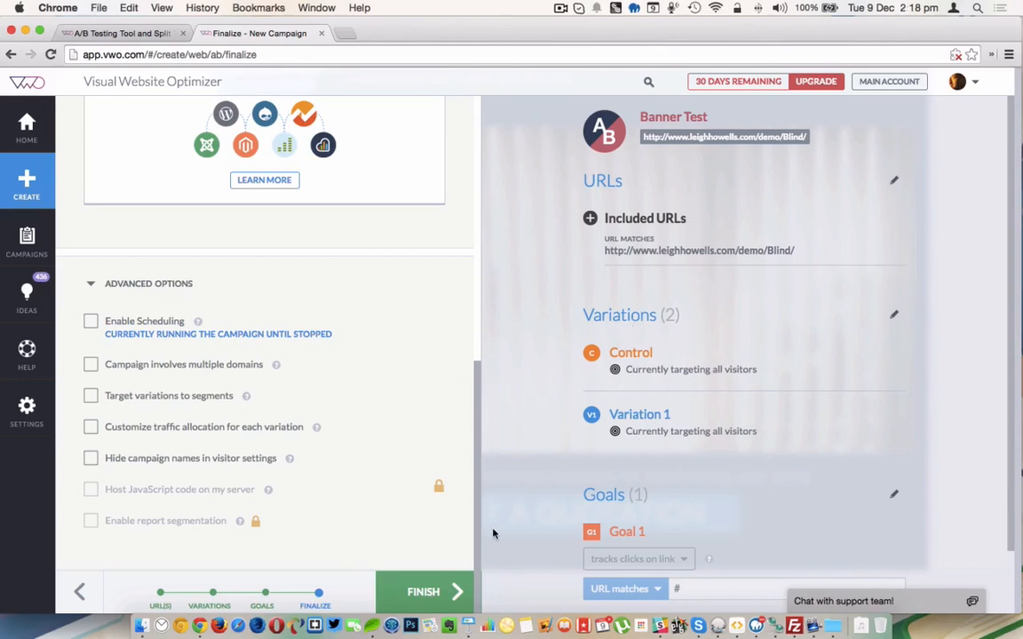
pyautogui.click(424, 592)
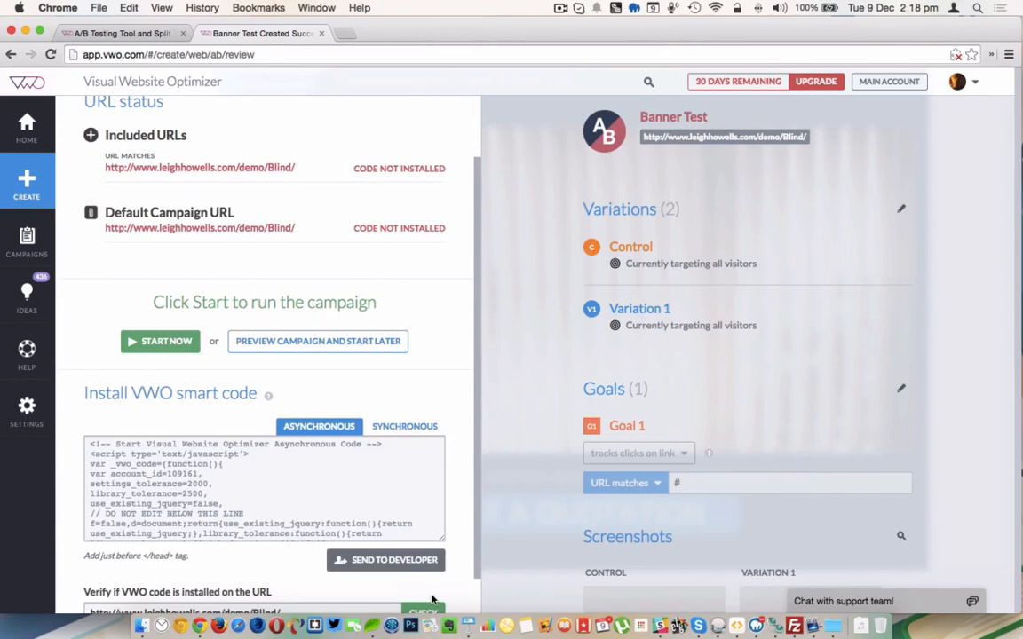
# - Review the new campaign's URL status and the VWO smart code to install
pyautogui.scroll(3, 433, 586)
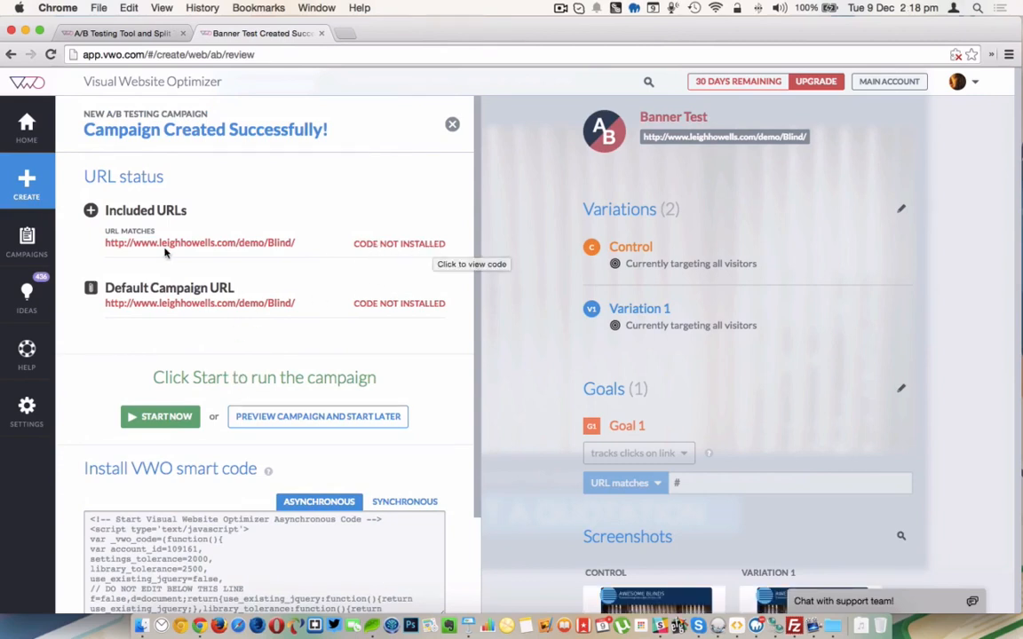
pyautogui.scroll(-3, 385, 245)
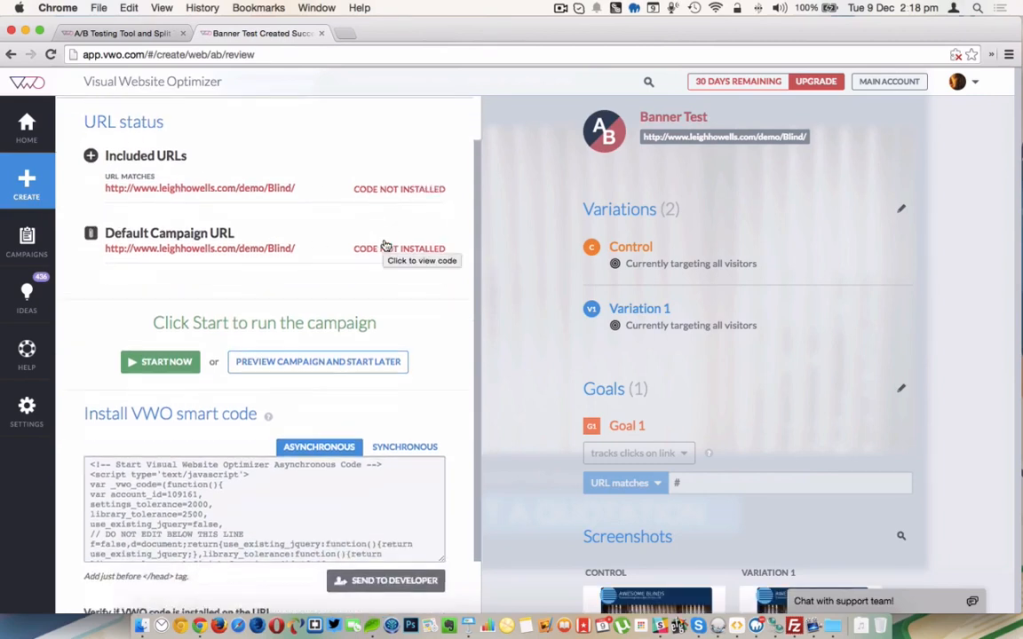
pyautogui.scroll(-5, 258, 430)
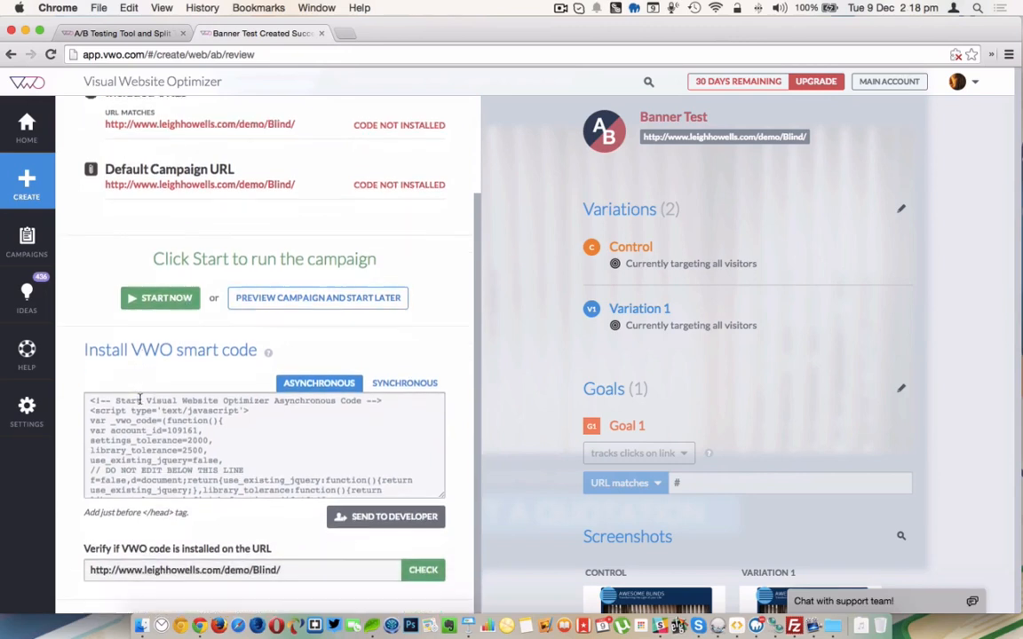
# - Copy the complete asynchronous VWO smart code from the campaign's install section
pyautogui.click(208, 448)
pyautogui.scroll(-5, 208, 448)
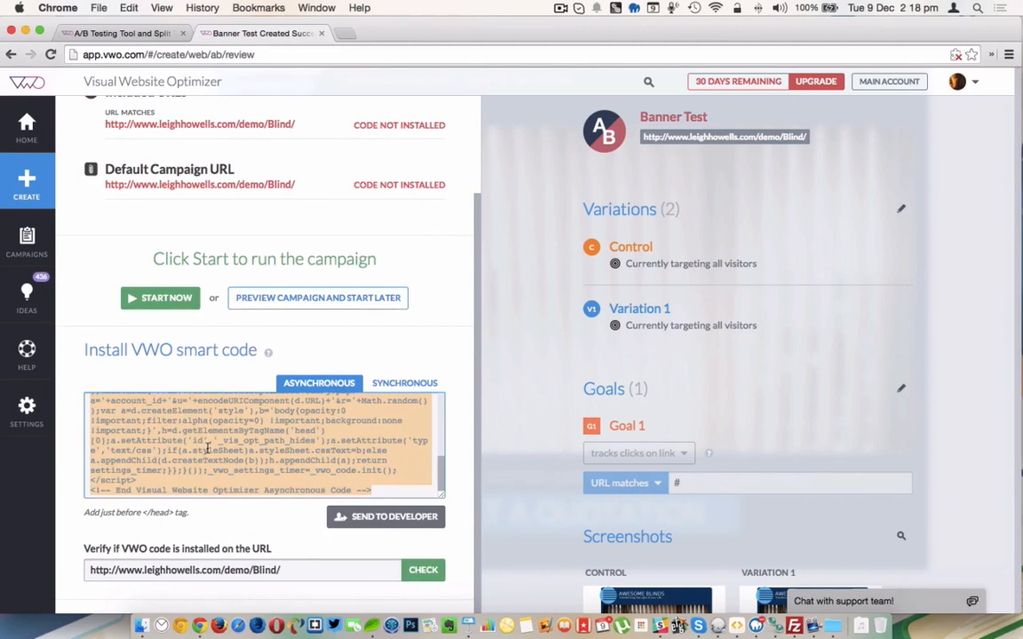
pyautogui.scroll(-1, 208, 449)
pyautogui.press('super+c')
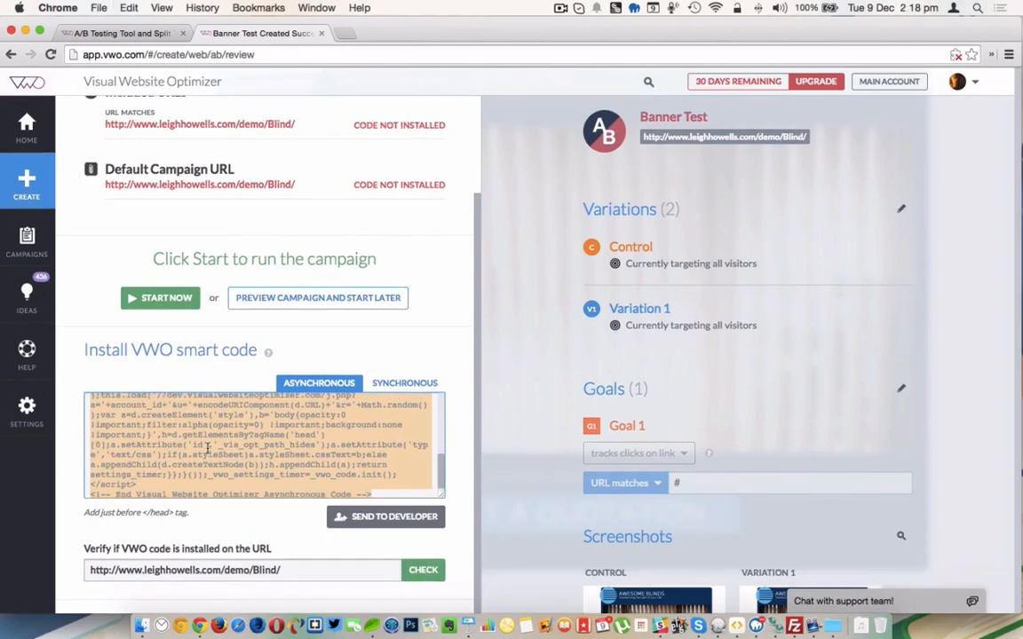
# - Switch to FileZilla and open the remote index.html in /public_html/demo/Blind for editing, discarding the local file and downloading it anew
pyautogui.click(795, 627)
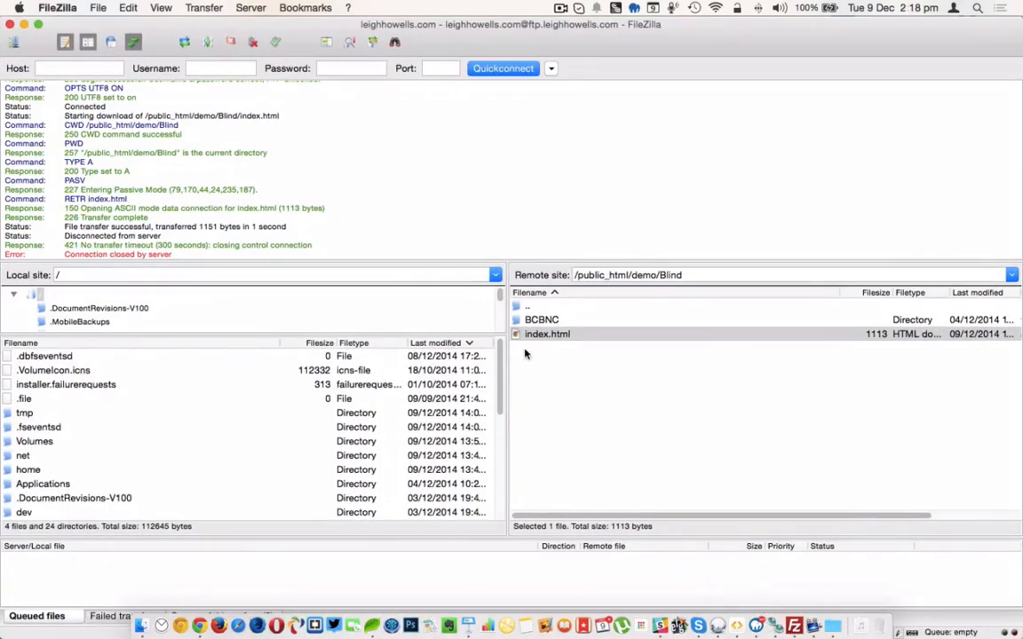
pyautogui.rightClick(535, 329)
pyautogui.click(572, 358)
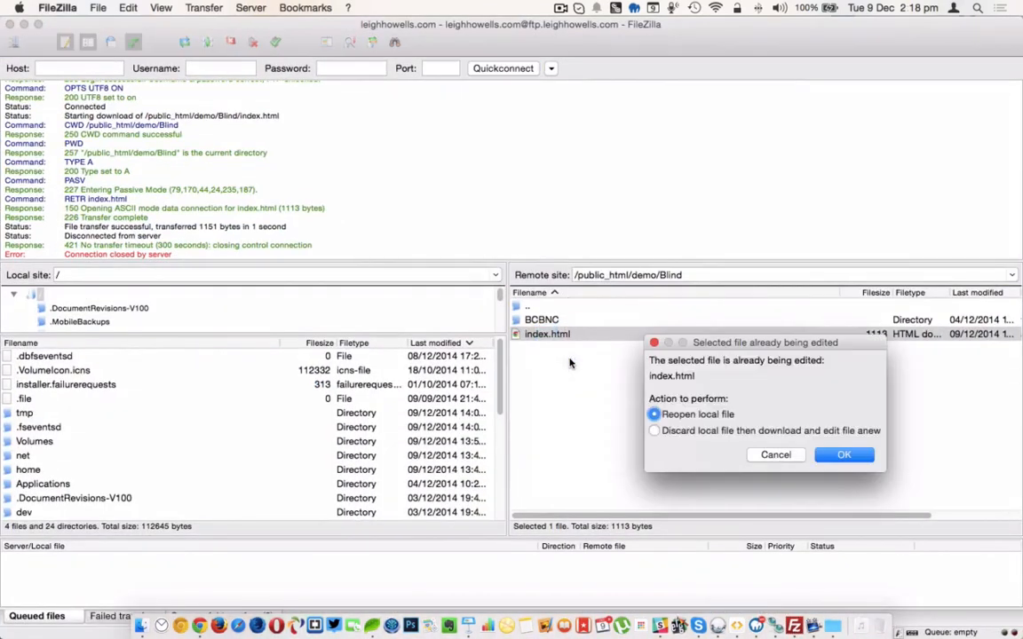
pyautogui.click(727, 432)
pyautogui.click(839, 455)
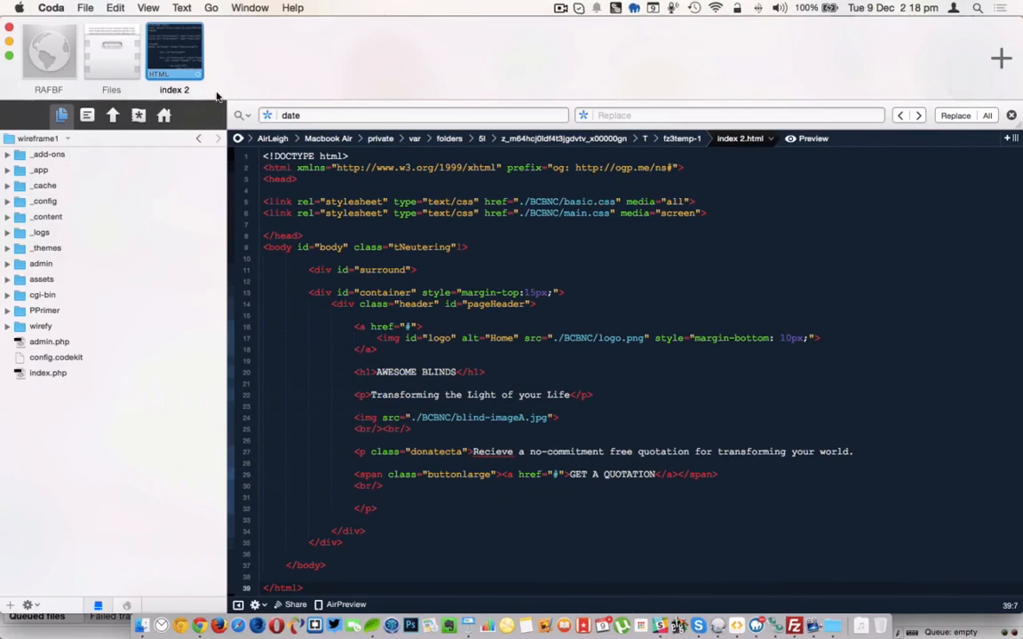
# - Paste the copied smart code into the page's head section, one blank line below the main.css stylesheet link
pyautogui.click(707, 214)
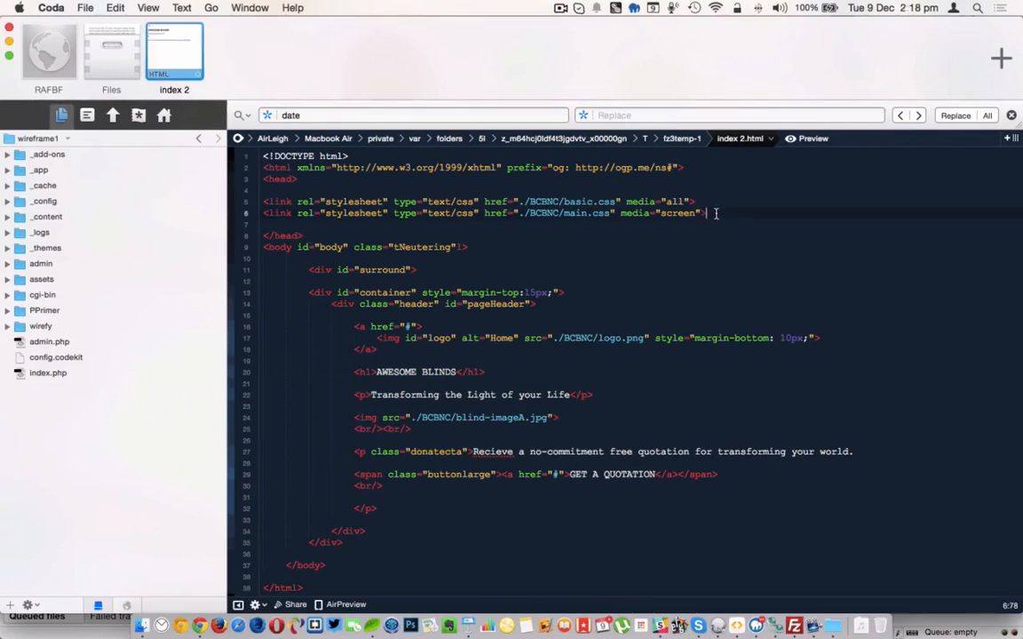
pyautogui.press('Return')
pyautogui.press('Return')
pyautogui.press('super+v')
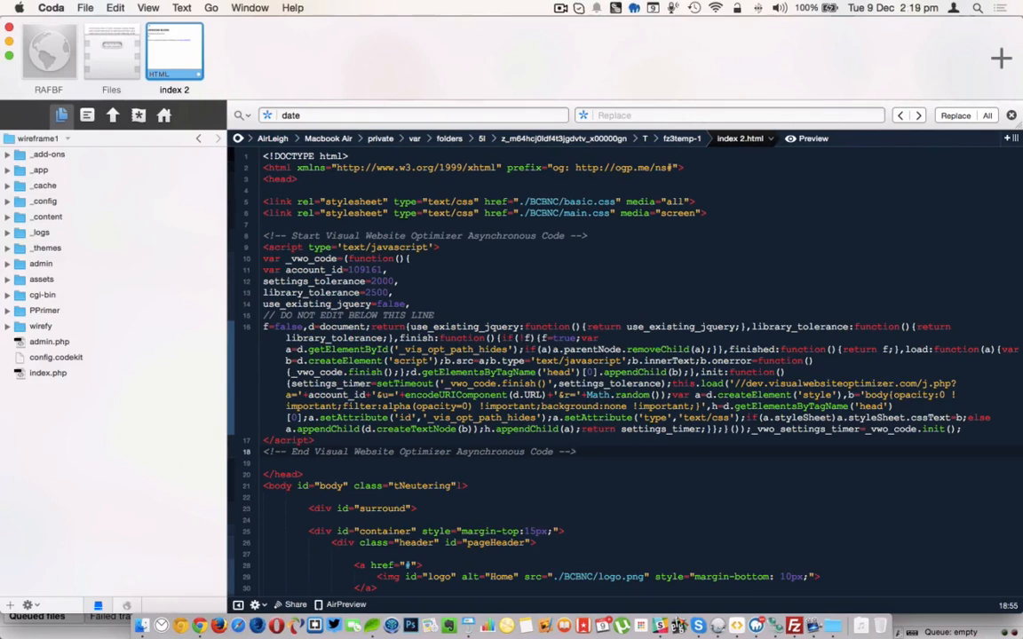
# - Save the edited page, return to FileZilla and upload the changed index.html to the server
pyautogui.press('super+s')
pyautogui.click(9, 41)
pyautogui.click(608, 391)
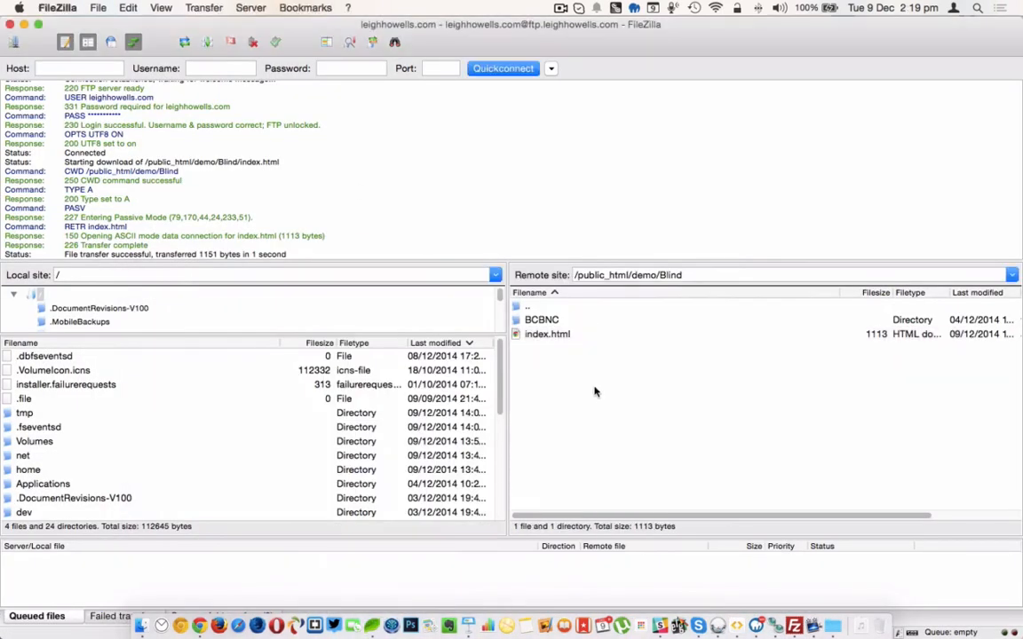
pyautogui.click(593, 394)
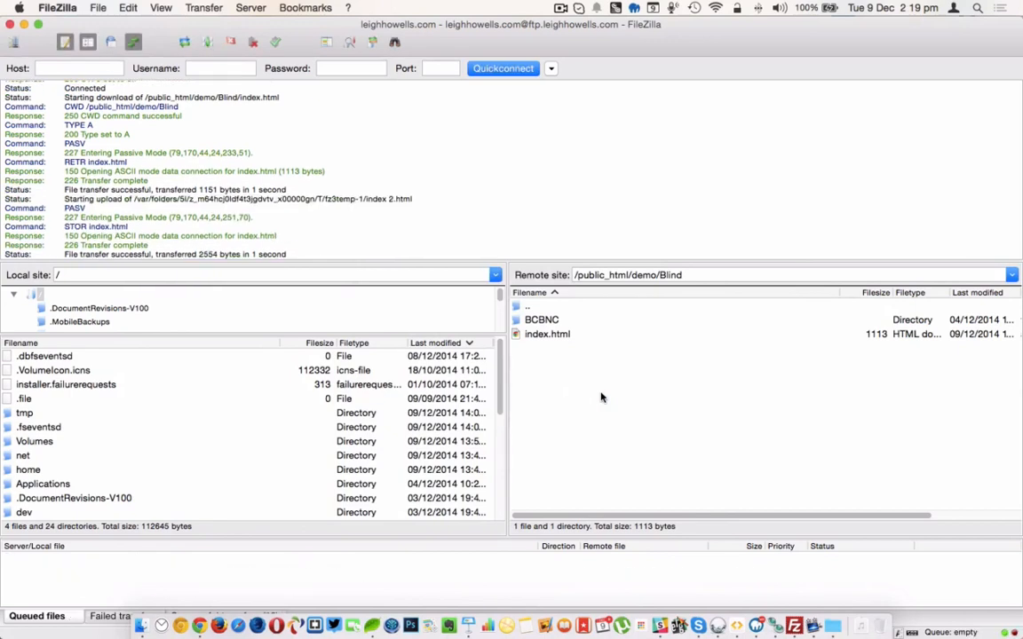
pyautogui.click(24, 25)
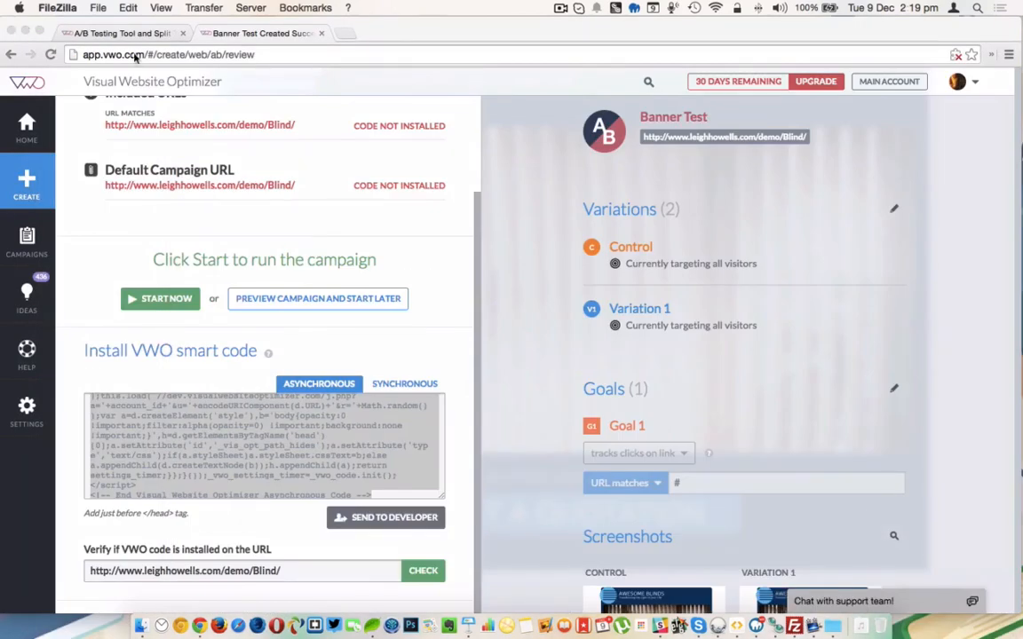
pyautogui.scroll(2, 274, 203)
pyautogui.scroll(1, 274, 205)
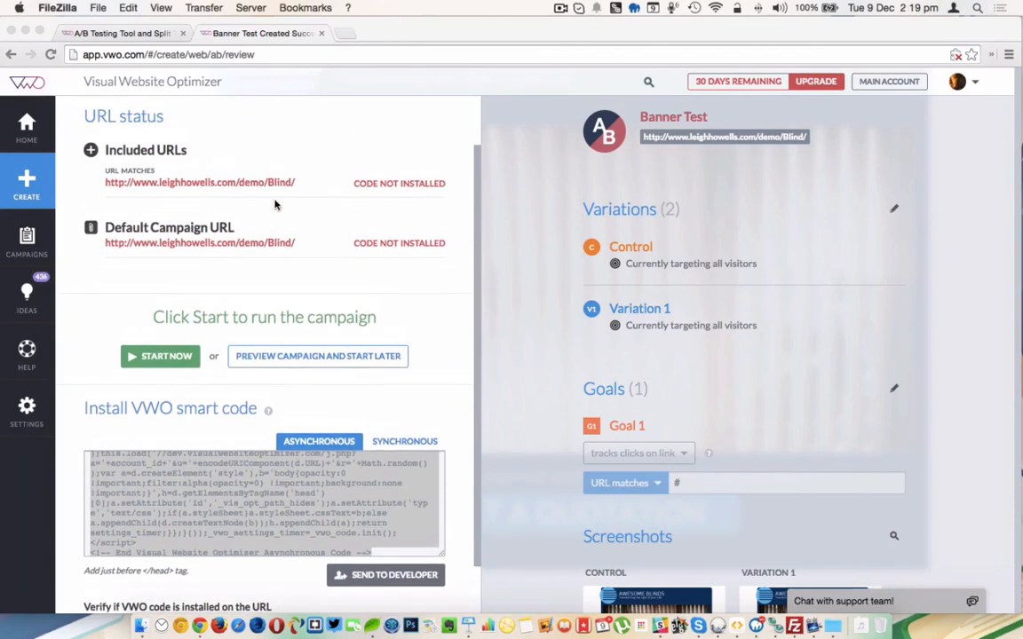
pyautogui.scroll(-2, 274, 205)
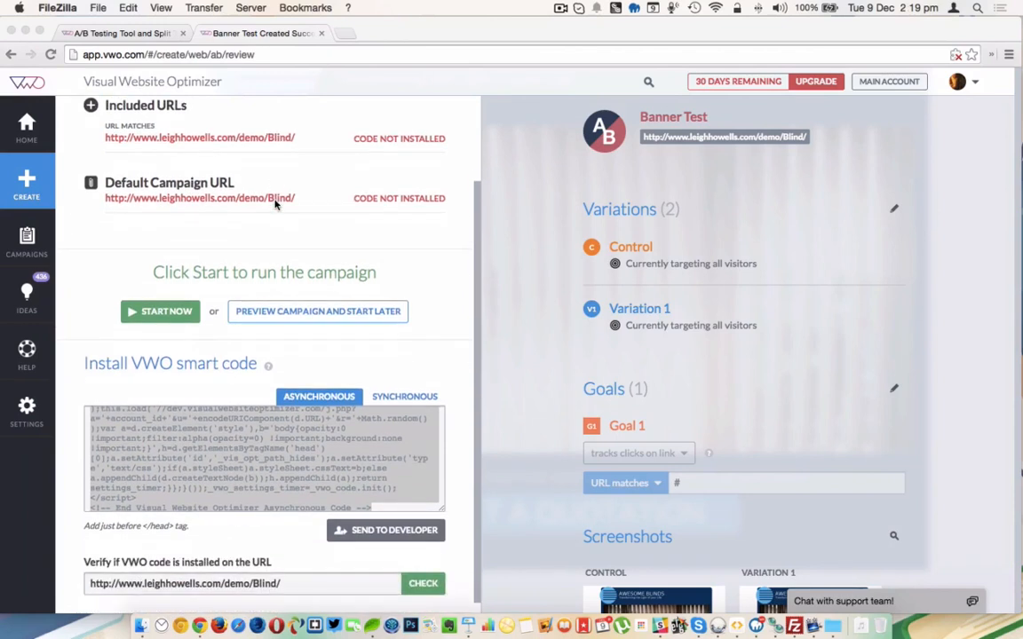
pyautogui.scroll(-1, 275, 204)
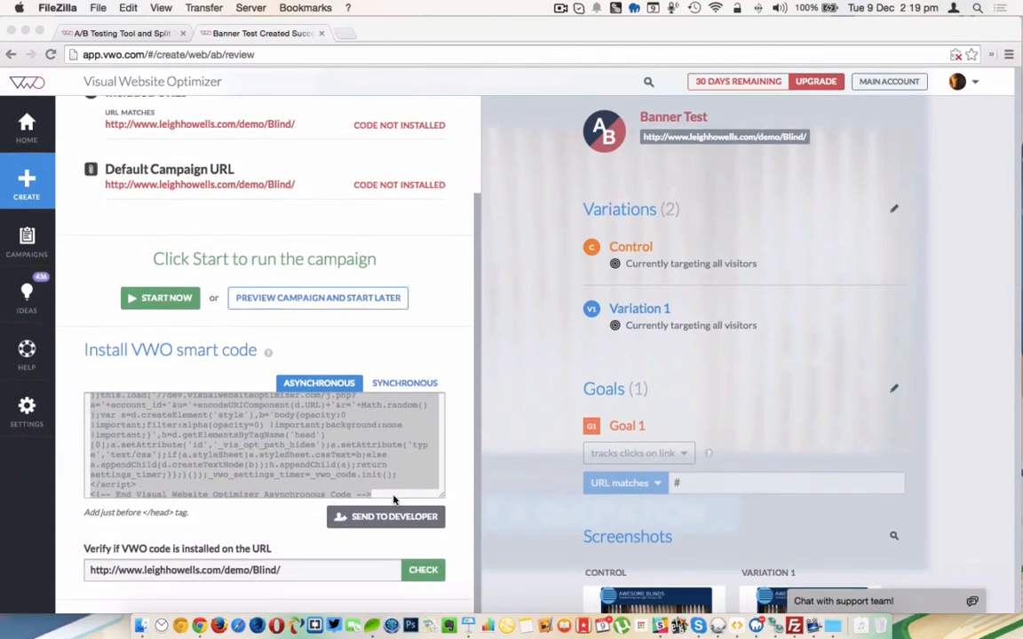
pyautogui.click(430, 570)
pyautogui.click(430, 570)
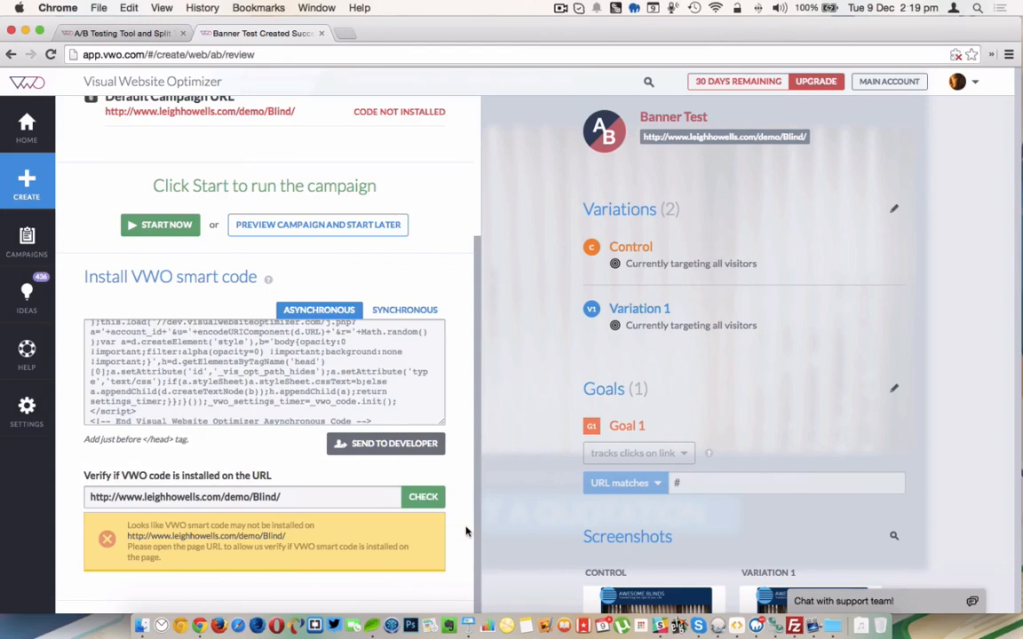
pyautogui.click(425, 499)
pyautogui.click(427, 501)
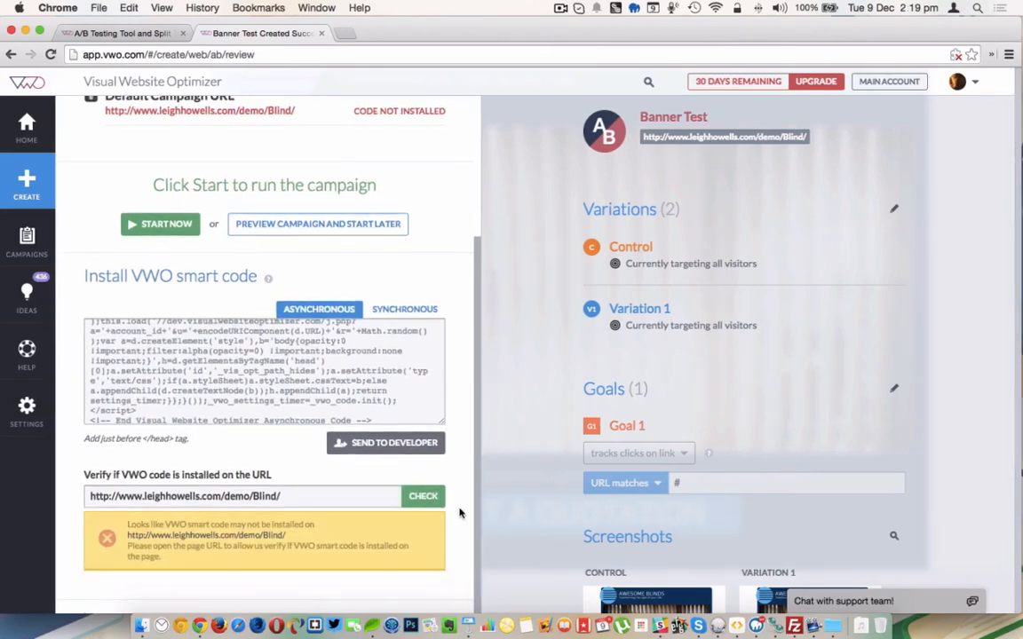
# - Start the Banner Test campaign immediately
pyautogui.scroll(4, 458, 513)
pyautogui.scroll(-4, 458, 513)
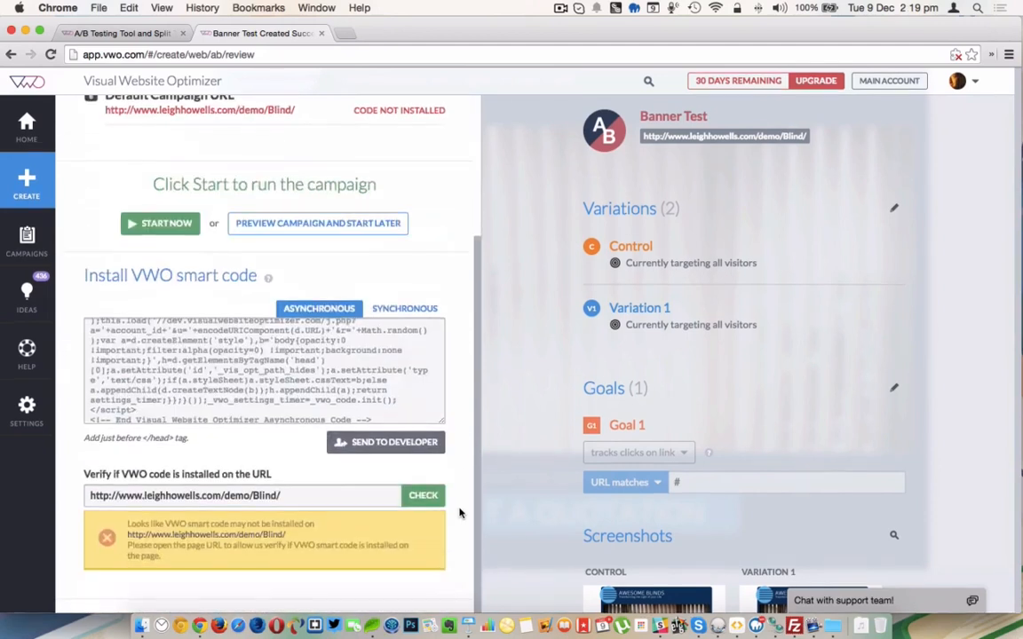
pyautogui.click(161, 227)
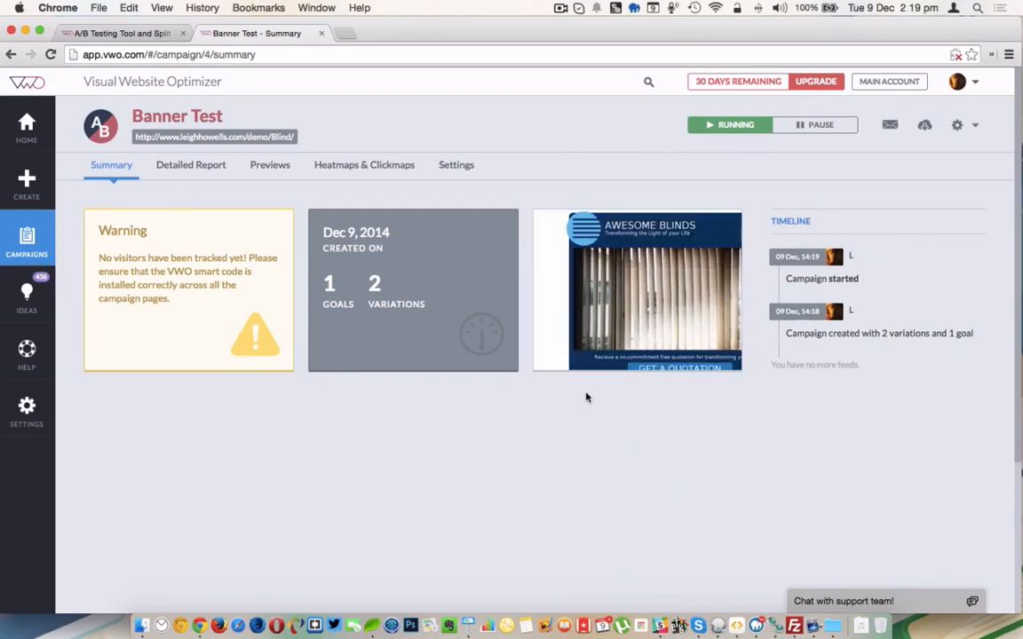
pyautogui.click(347, 37)
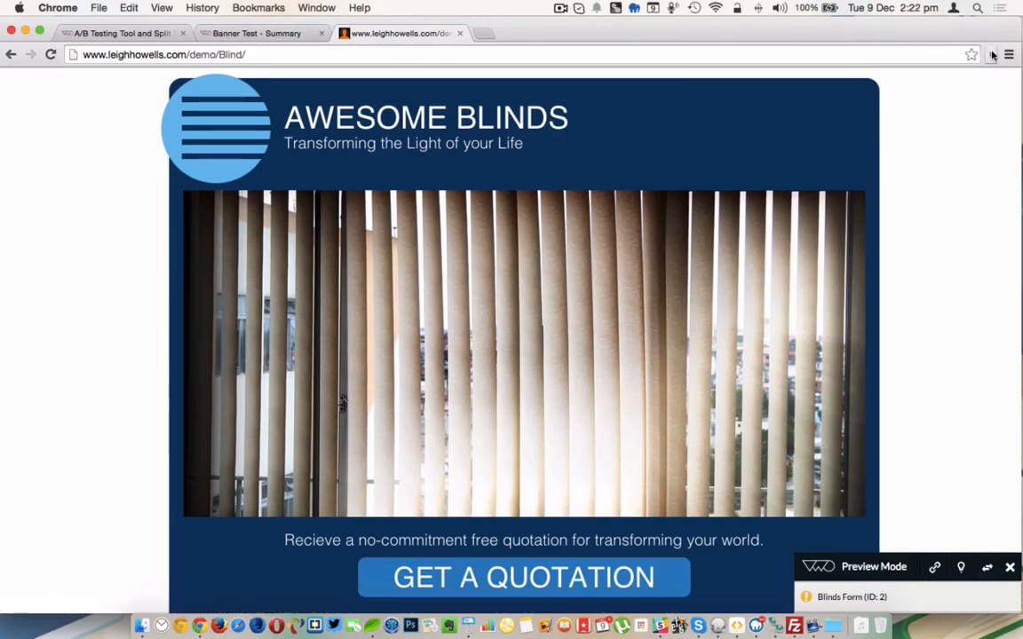
pyautogui.click(50, 55)
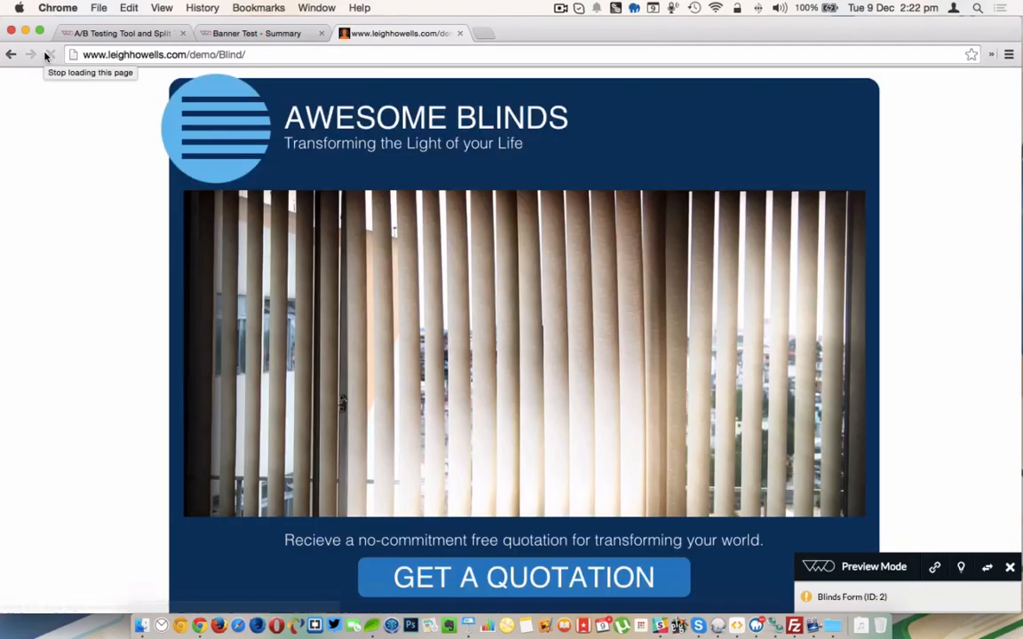
pyautogui.click(51, 55)
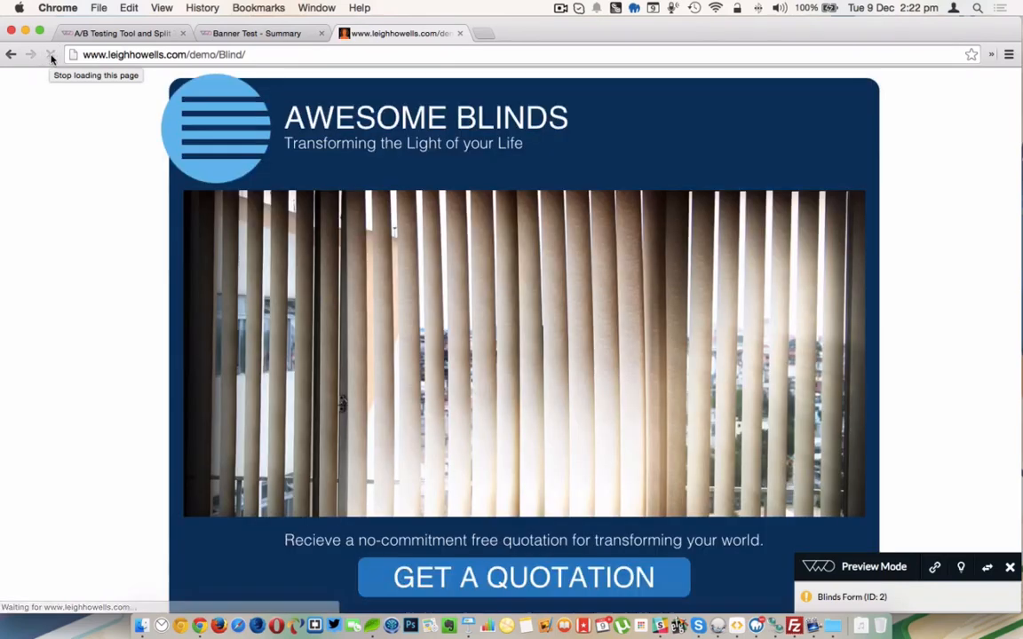
pyautogui.click(992, 54)
pyautogui.click(977, 85)
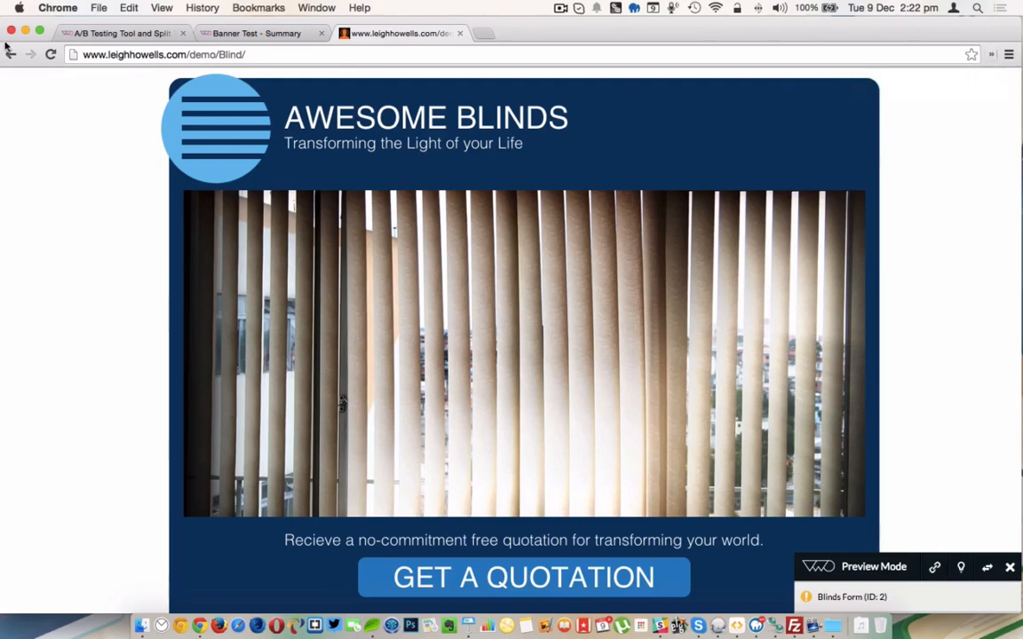
pyautogui.click(51, 54)
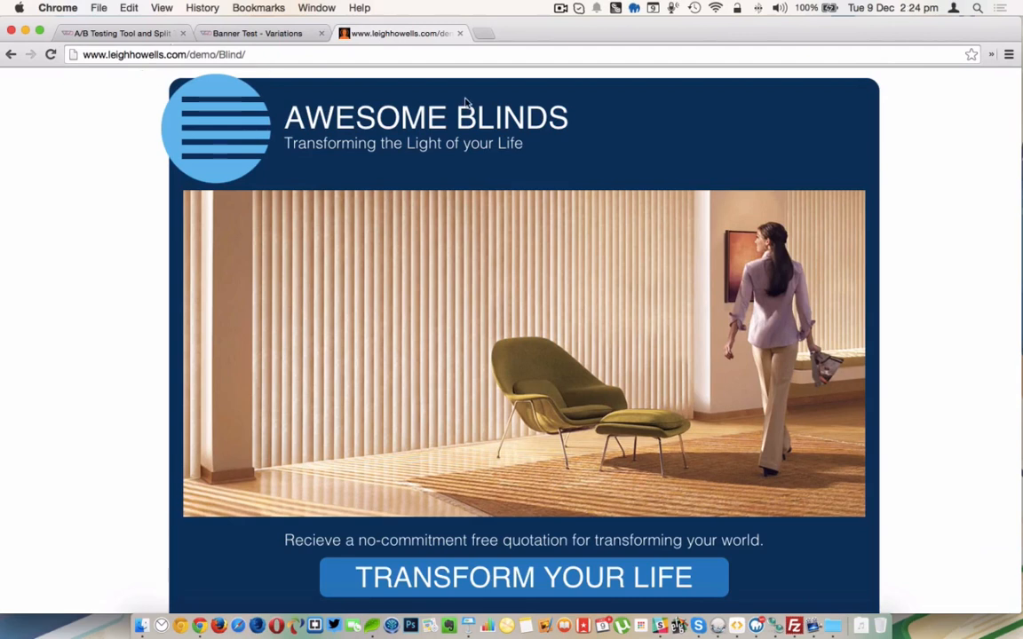
pyautogui.click(52, 55)
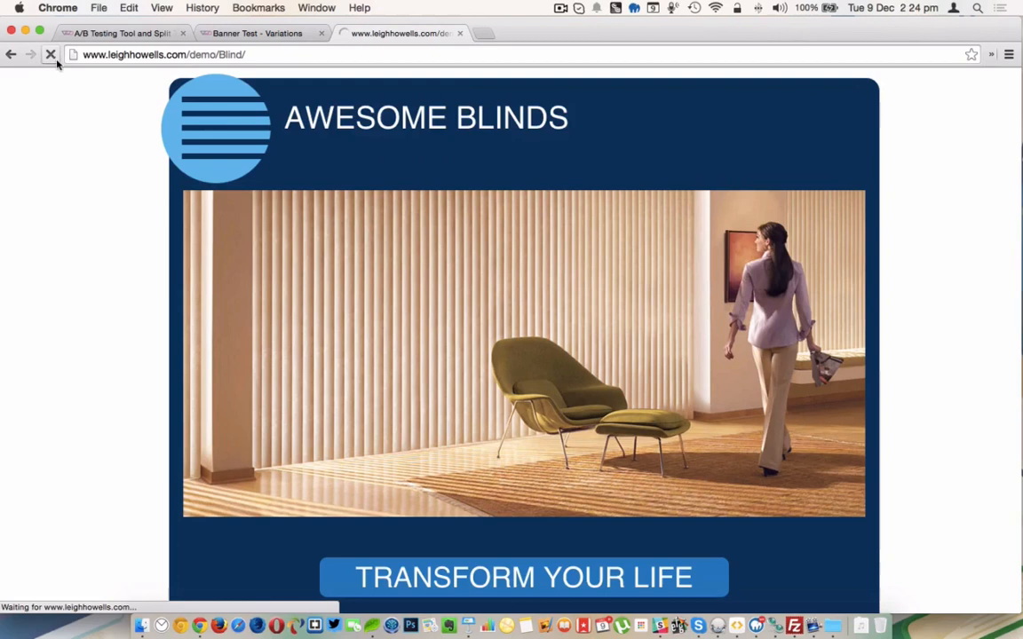
pyautogui.click(51, 55)
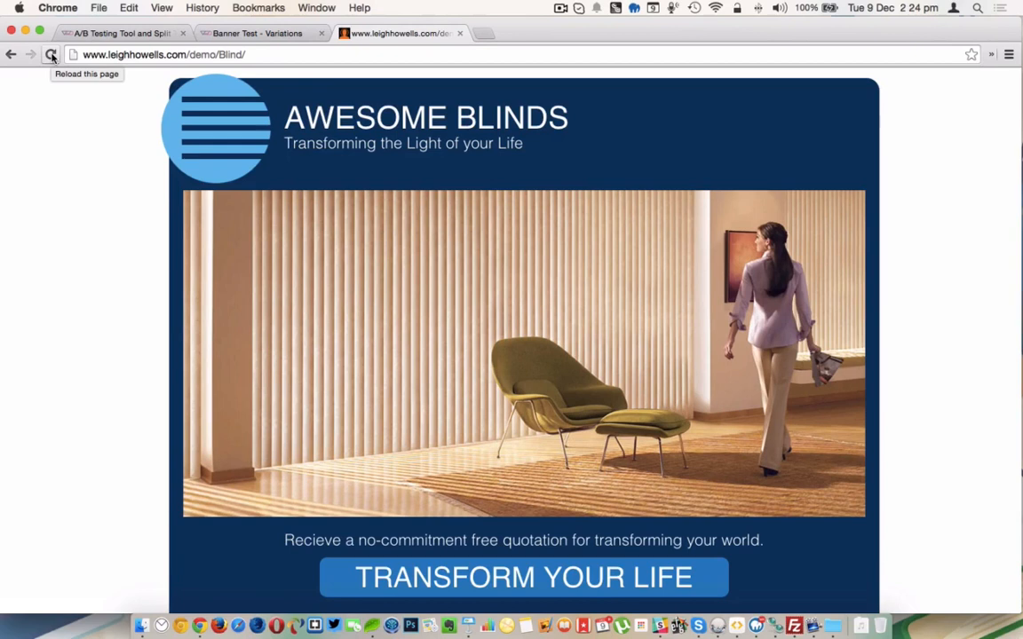
pyautogui.click(51, 55)
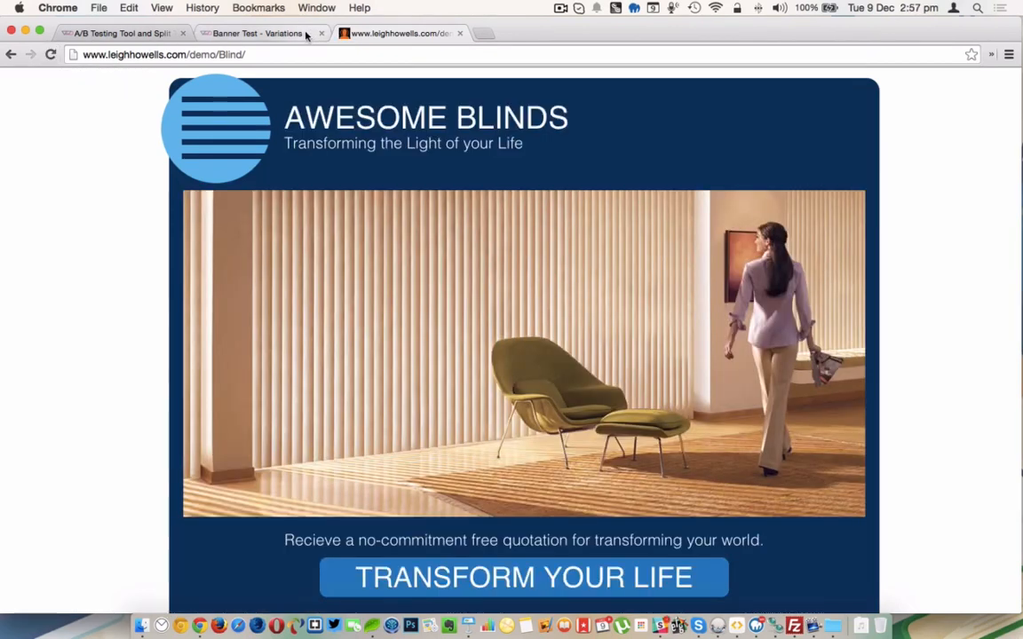
# - Return to the Banner Test campaign, go to the variations in its settings and open Variation 1 in the editor
pyautogui.click(303, 35)
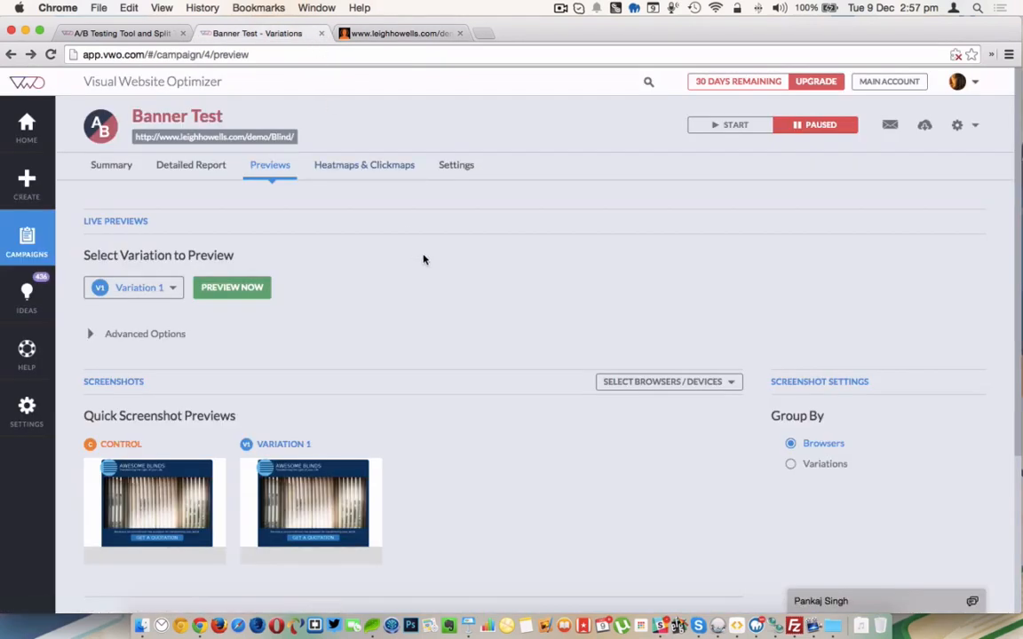
pyautogui.scroll(-1, 424, 260)
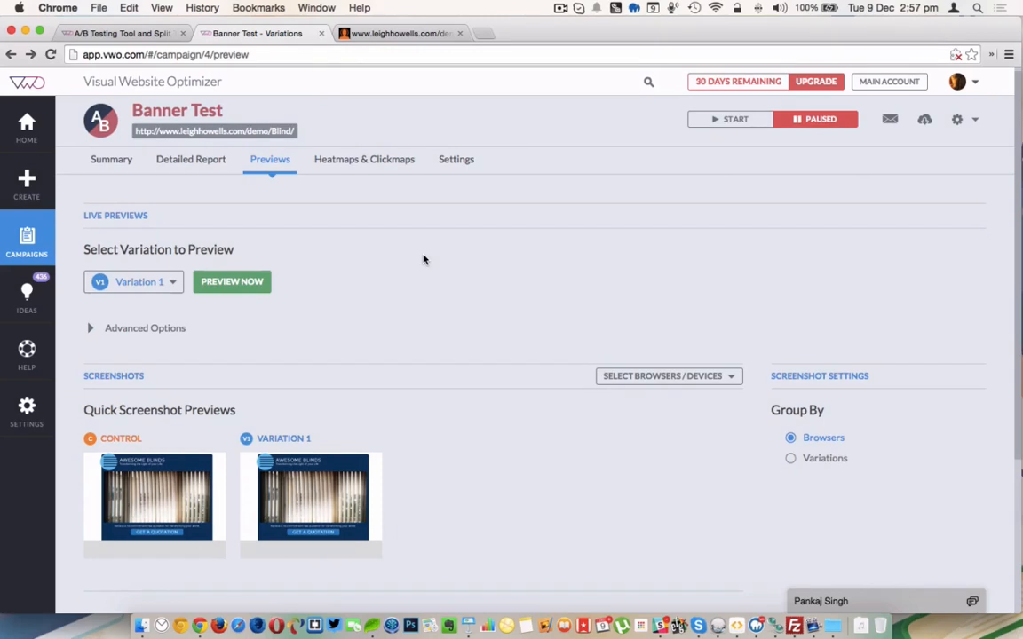
pyautogui.scroll(-2, 423, 260)
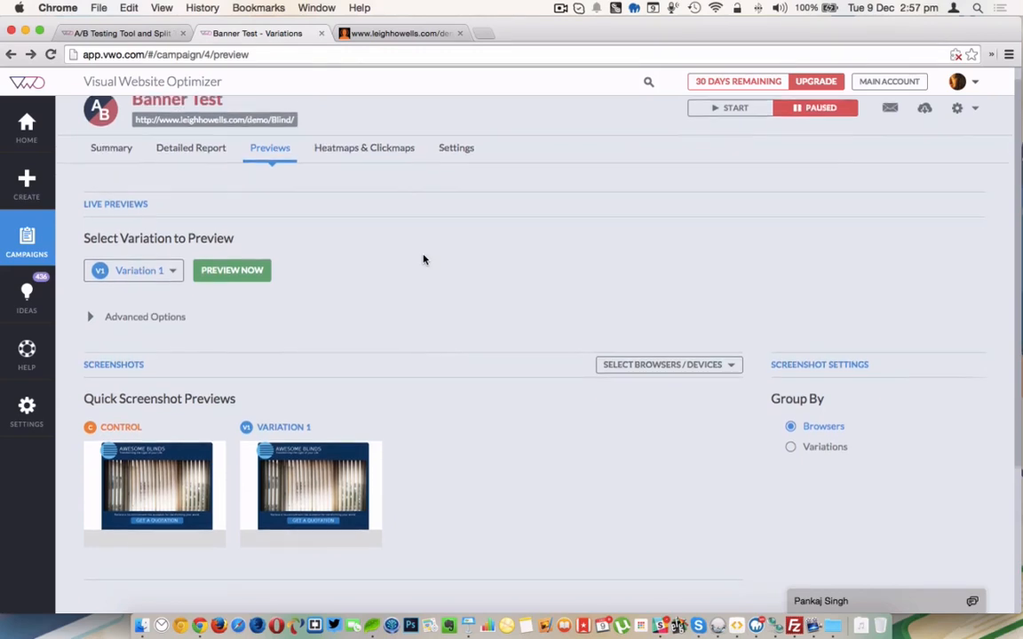
pyautogui.scroll(2, 423, 260)
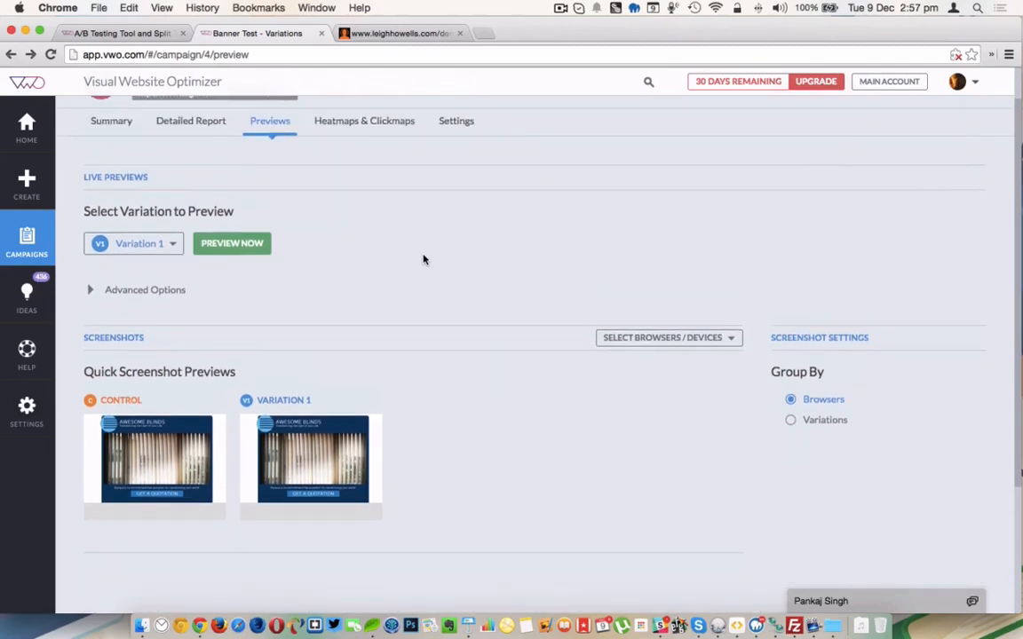
pyautogui.scroll(-2, 418, 267)
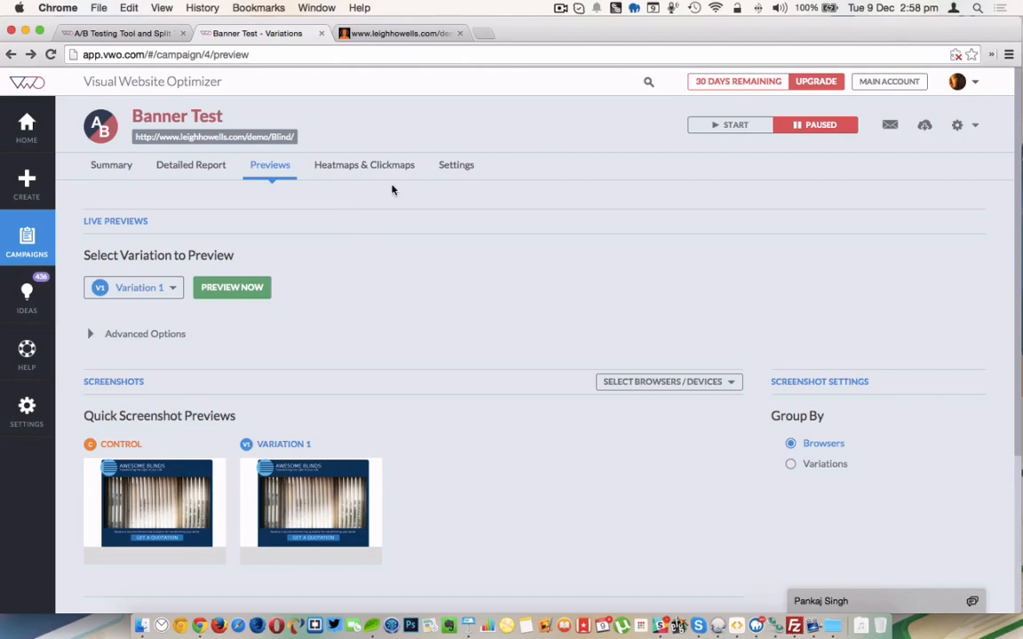
pyautogui.moveTo(458, 169)
pyautogui.click(456, 167)
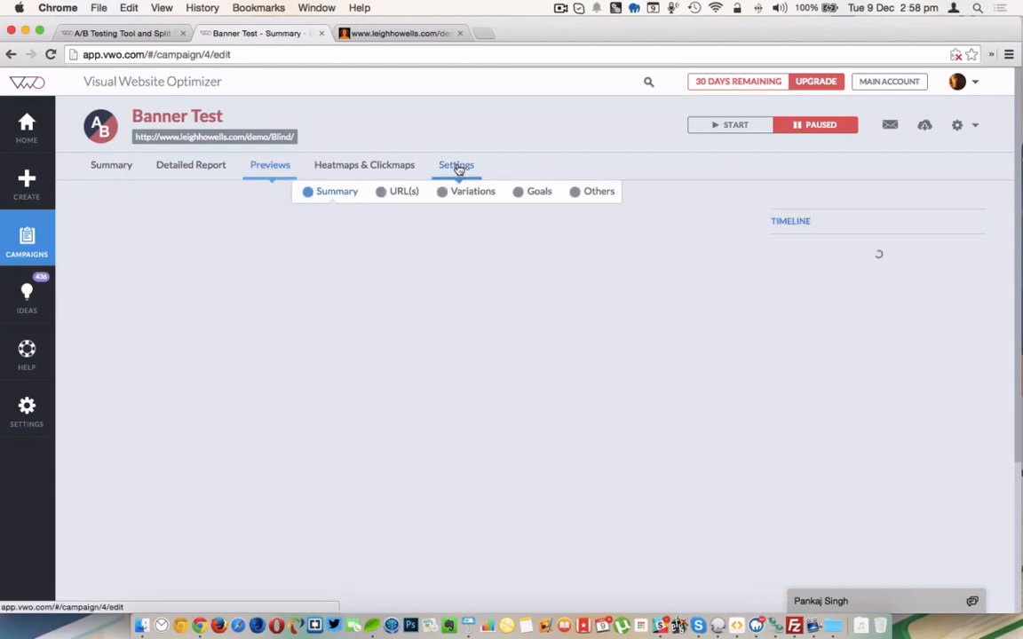
pyautogui.scroll(-1, 474, 347)
pyautogui.scroll(-4, 473, 347)
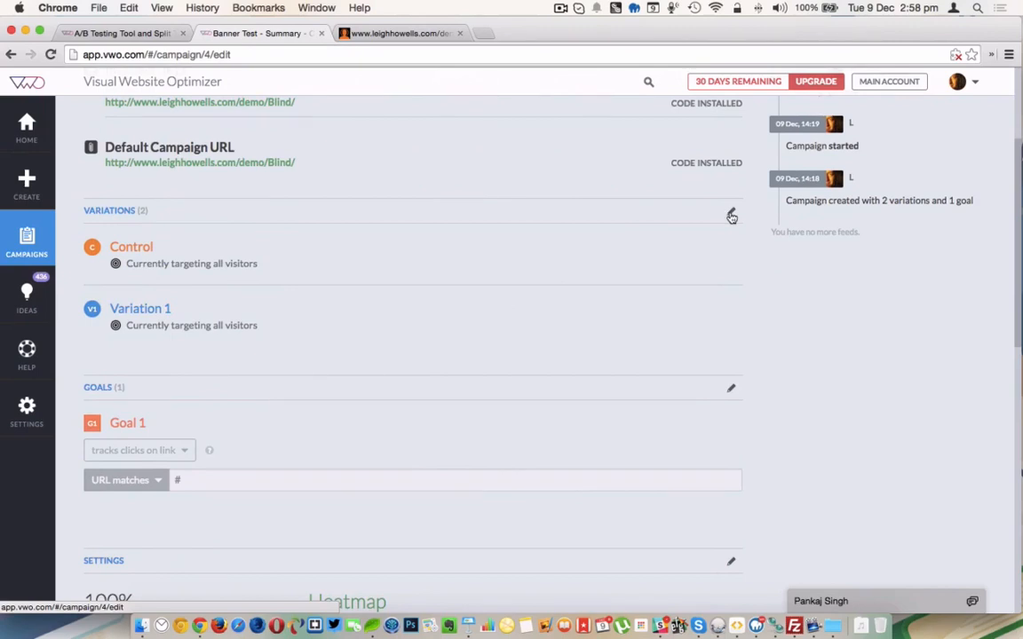
pyautogui.click(732, 216)
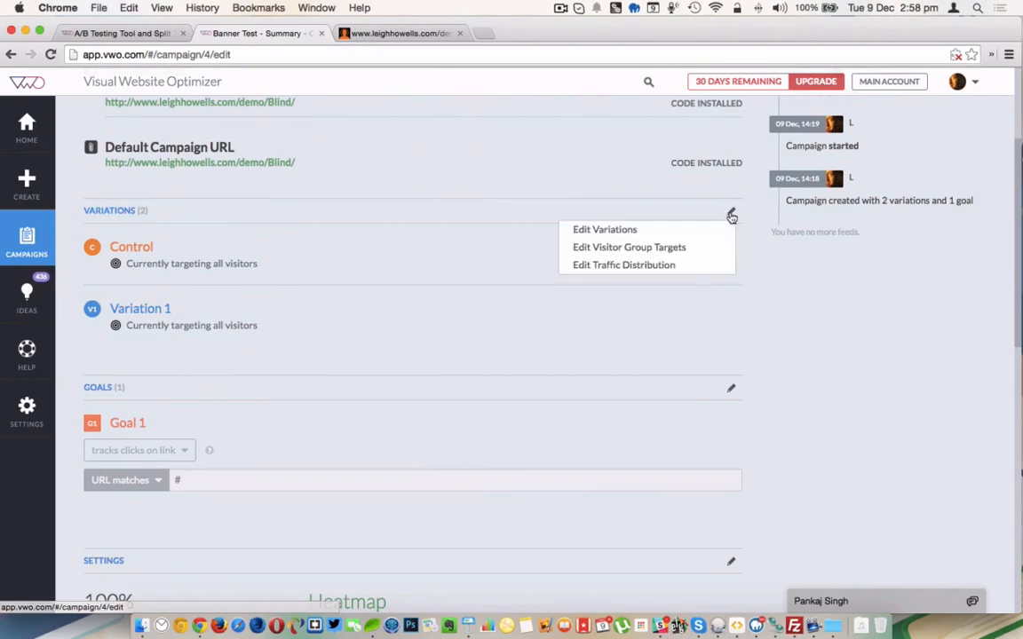
pyautogui.click(680, 235)
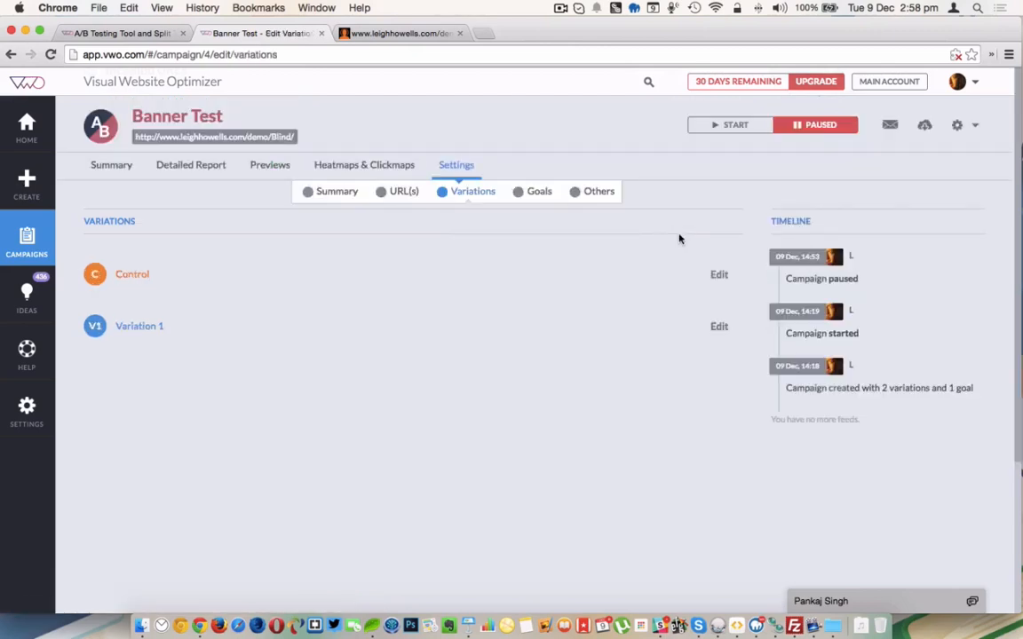
pyautogui.click(720, 330)
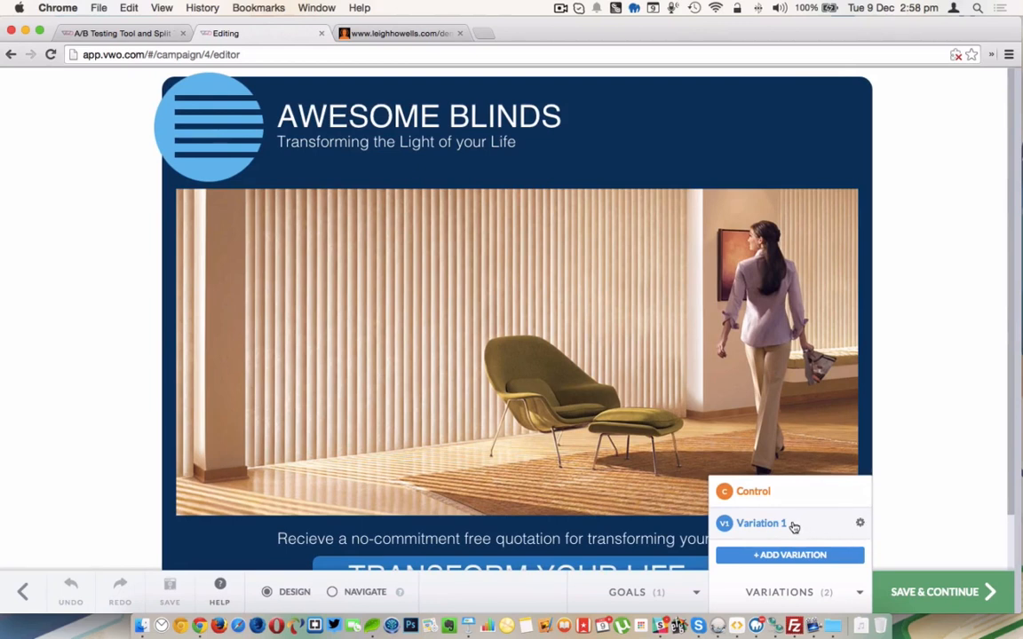
# - Open the custom JavaScript/CSS editor for Variation 1, enlarge its window to read the default code, and close it with the code unedited
pyautogui.click(858, 523)
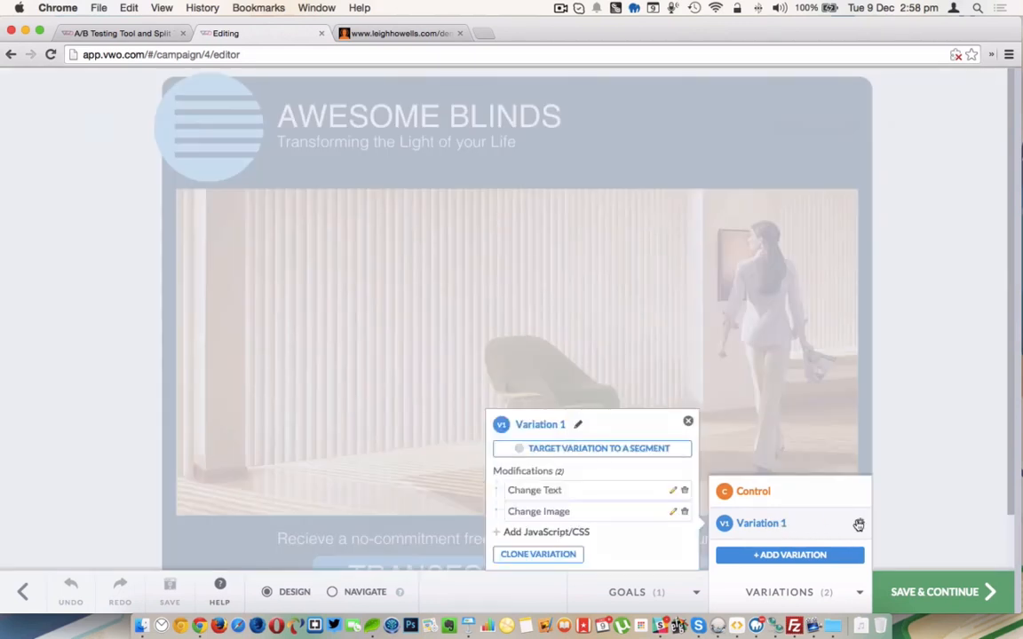
pyautogui.click(533, 533)
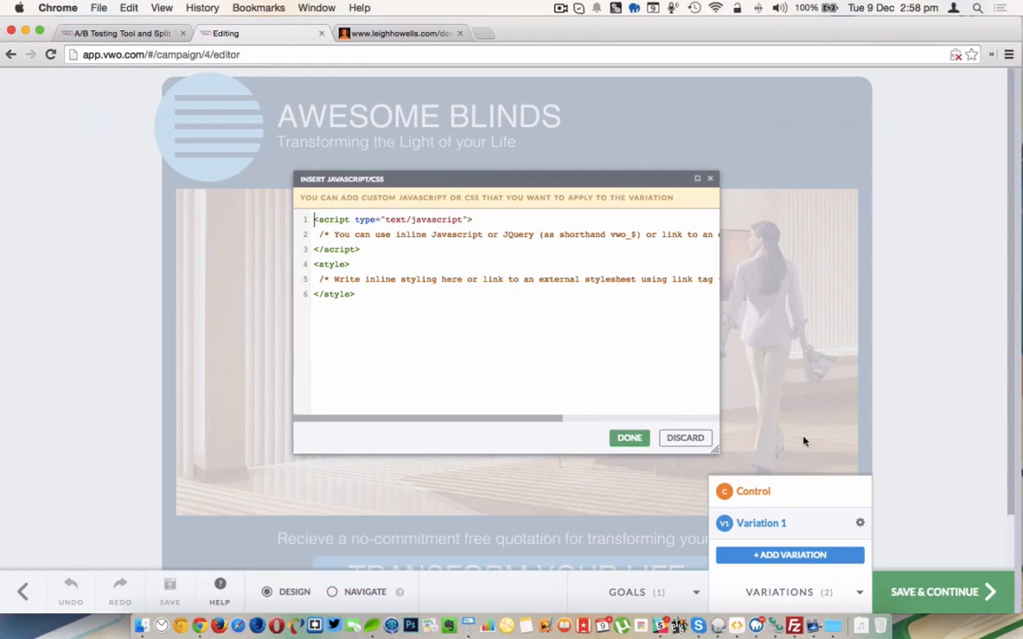
pyautogui.moveTo(716, 450); pyautogui.dragTo(989, 470)
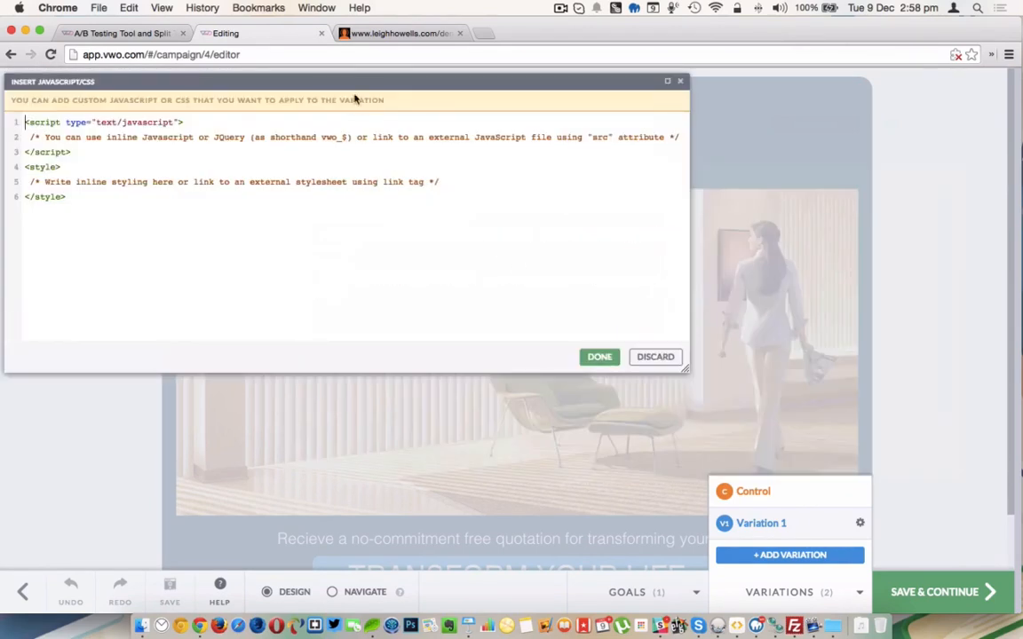
pyautogui.moveTo(345, 79); pyautogui.dragTo(525, 141)
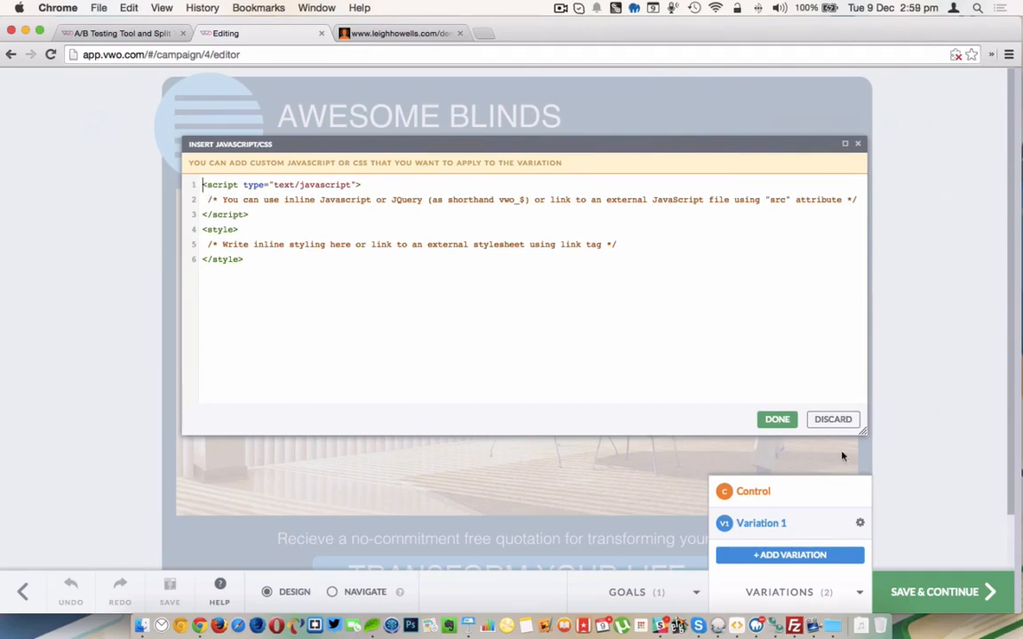
pyautogui.click(778, 420)
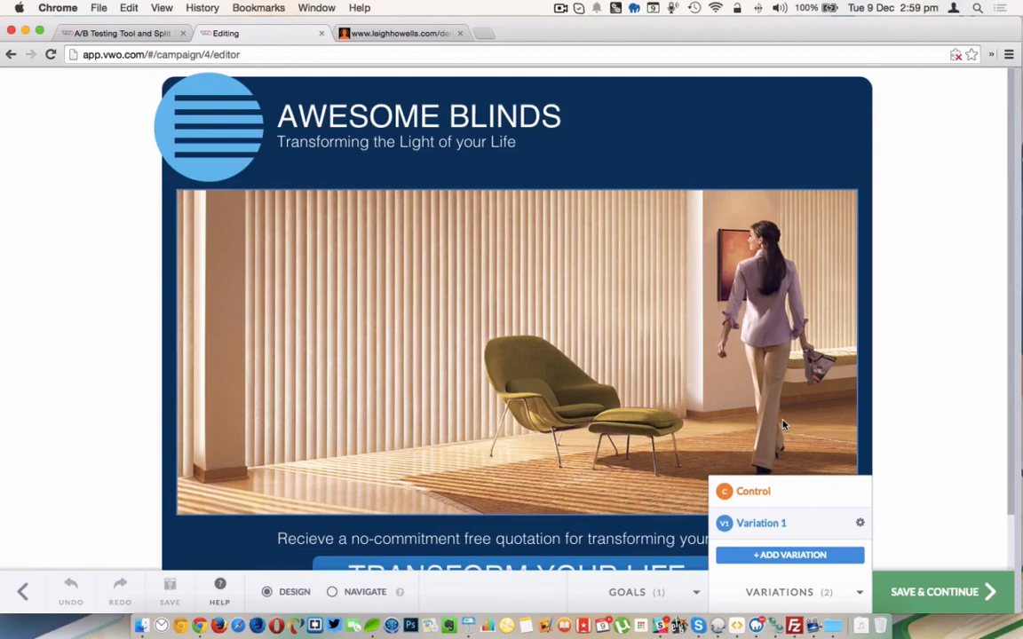
# - Leave the variation editor and view the Banner Test campaign's summary of visitors, goals and variations
pyautogui.click(9, 56)
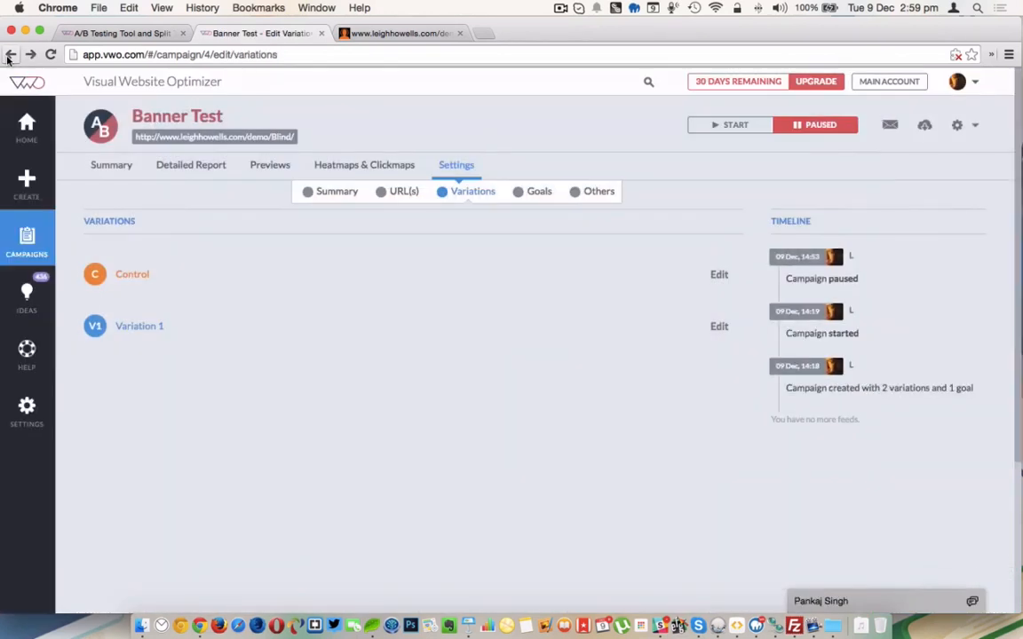
pyautogui.click(9, 56)
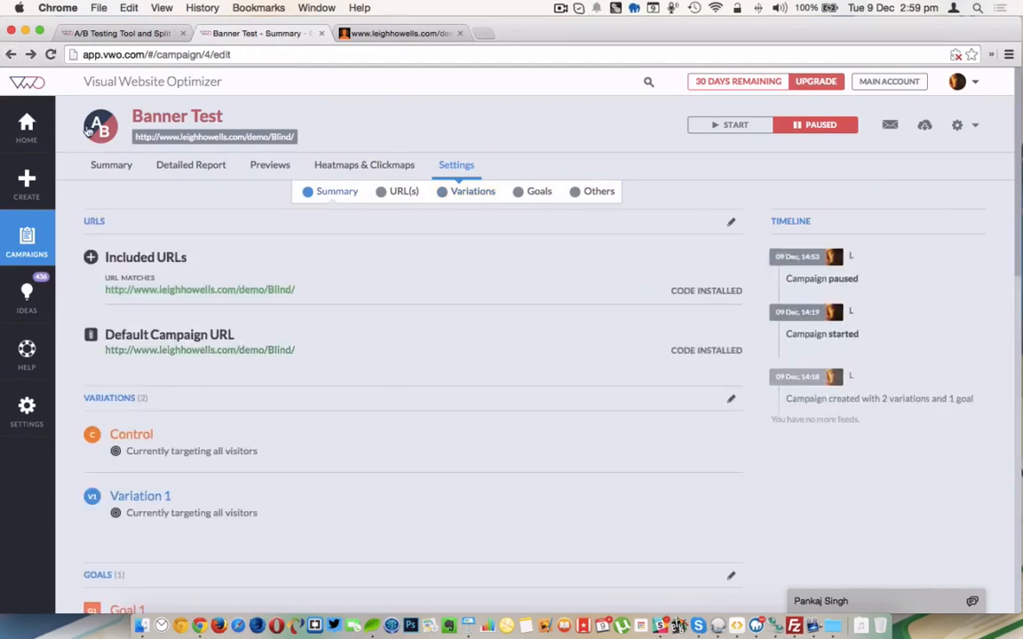
pyautogui.moveTo(114, 169)
pyautogui.click(114, 174)
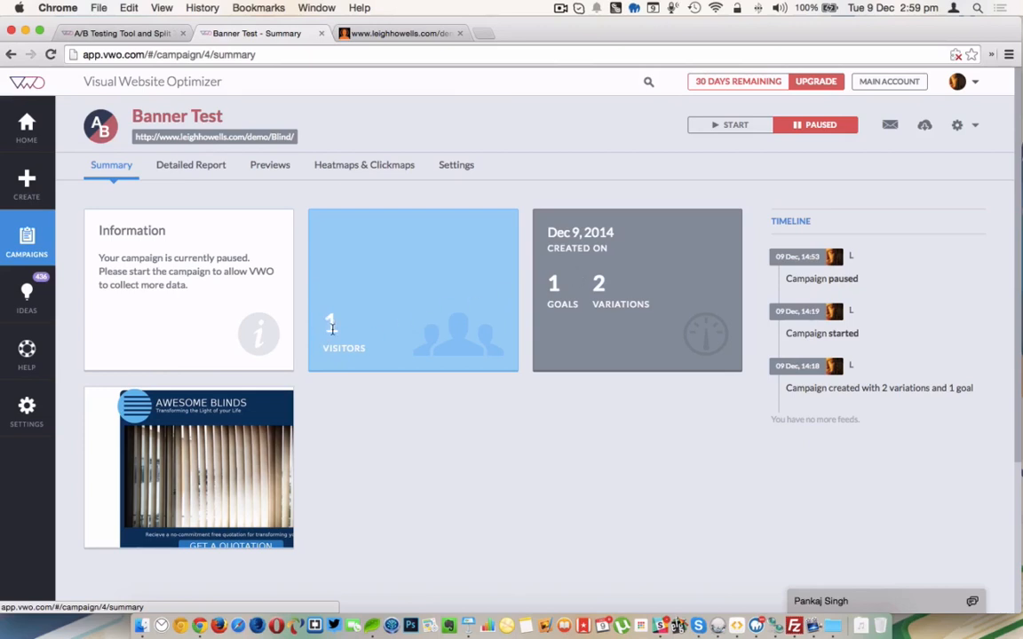
# - Review the Banner Test campaign's detailed report, previews, heatmaps and clickmaps, and settings
pyautogui.click(186, 168)
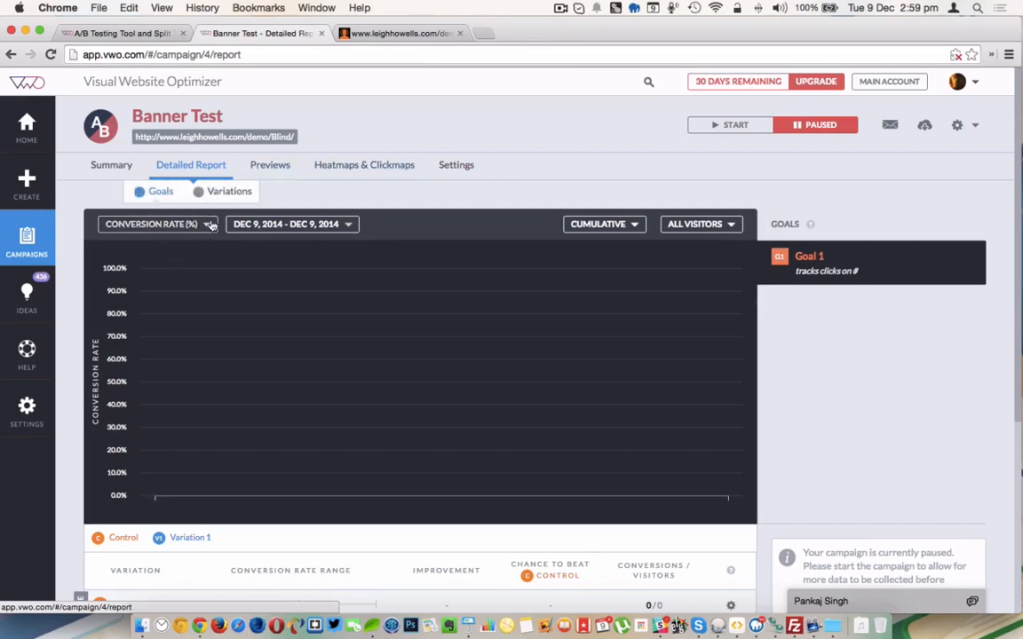
pyautogui.click(211, 223)
pyautogui.click(286, 164)
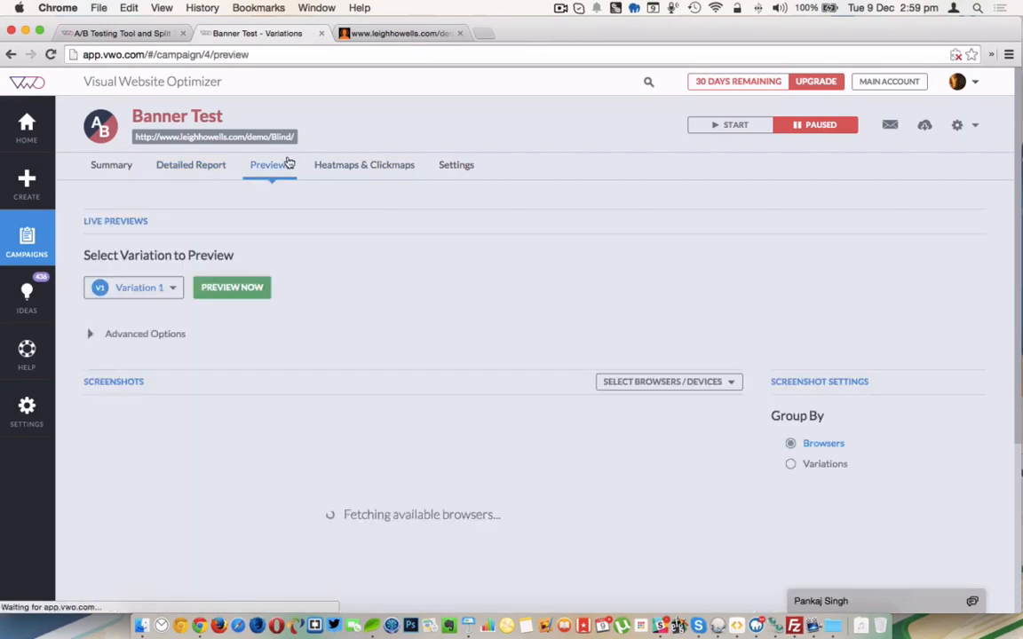
pyautogui.click(355, 166)
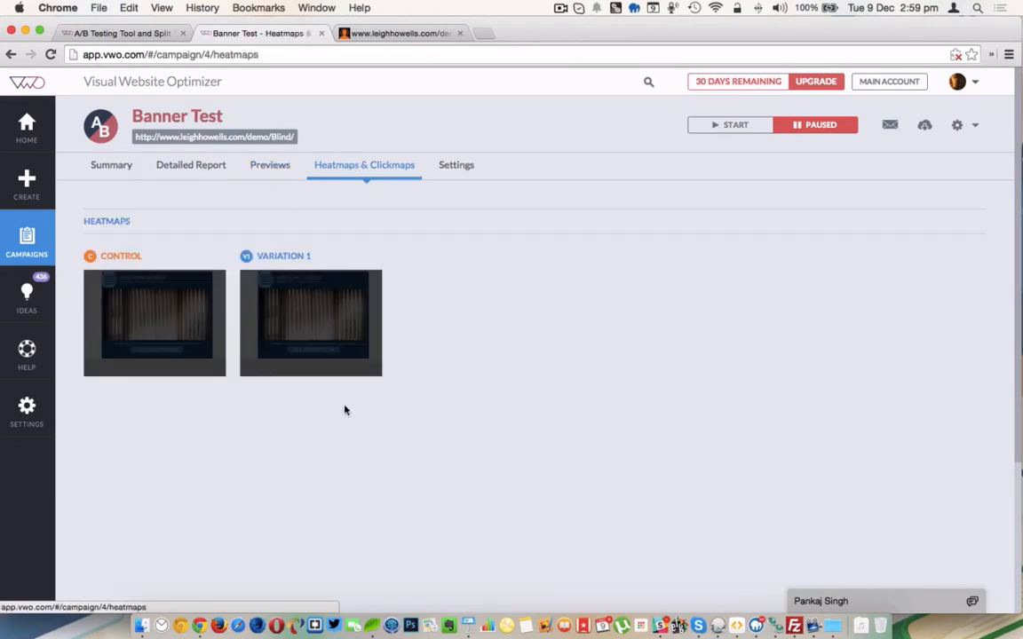
pyautogui.click(456, 168)
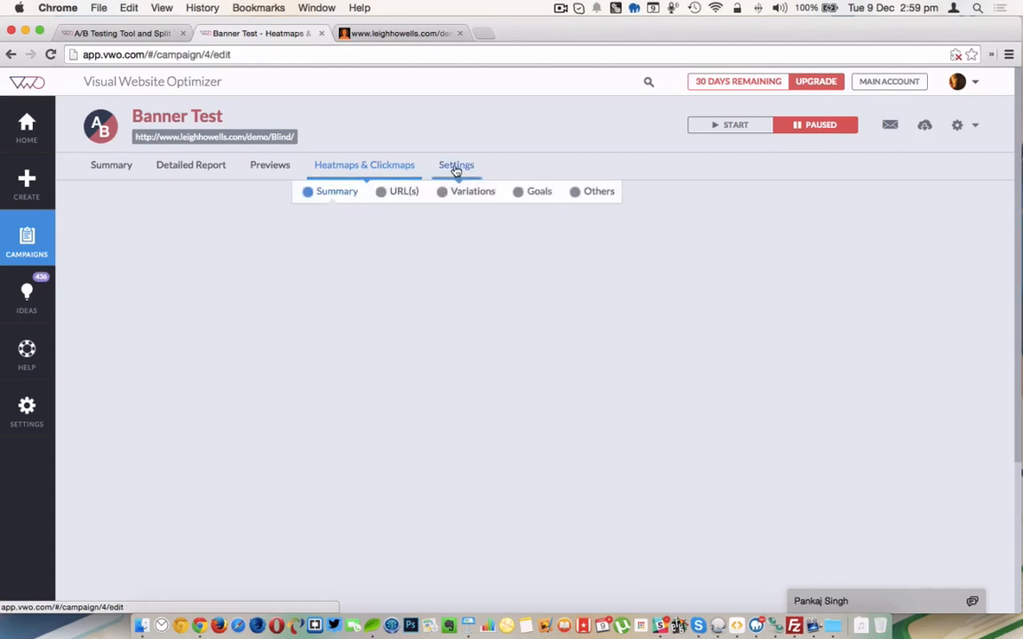